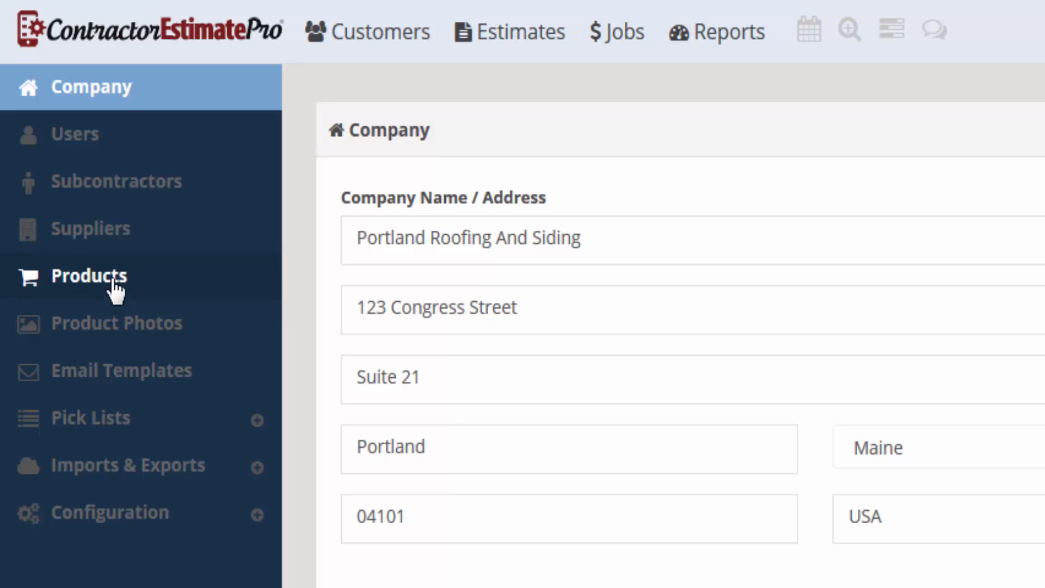
# Step: Open Local Roofing Supplier from the Suppliers list and review its company name and address
pyautogui.click(79, 233)
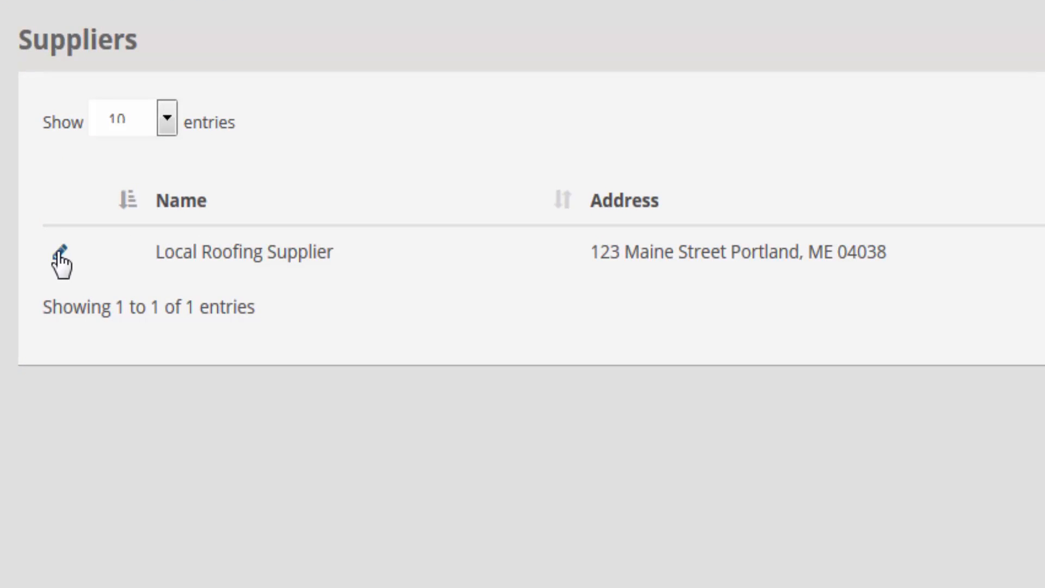
pyautogui.click(61, 255)
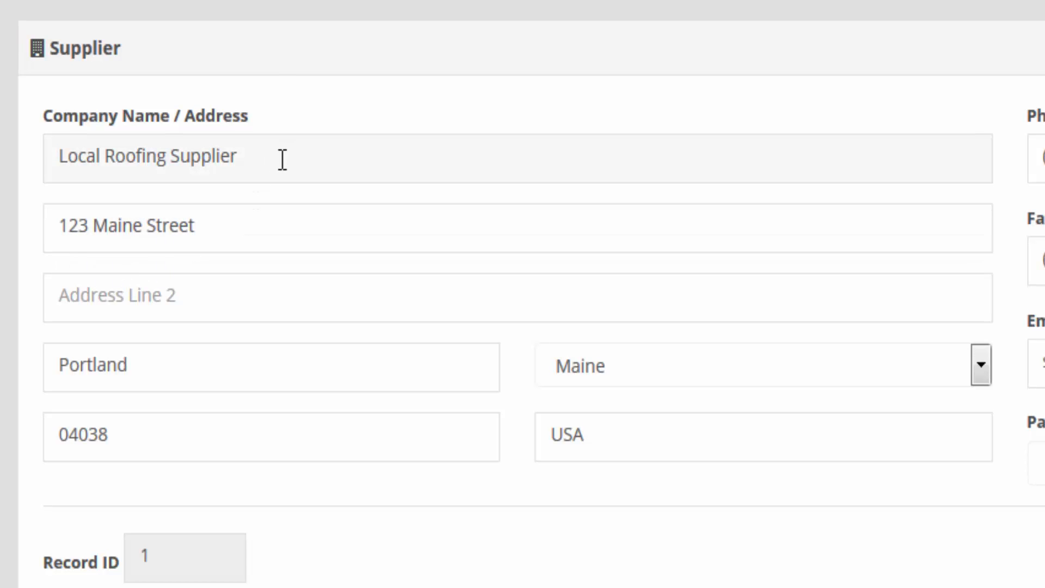
pyautogui.moveTo(282, 159); pyautogui.dragTo(19, 161)
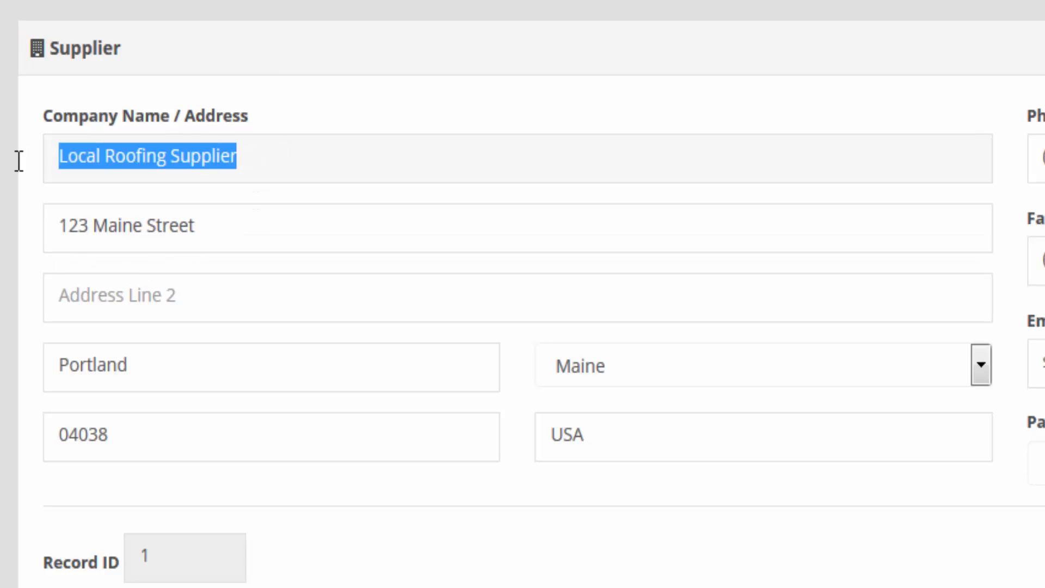
pyautogui.click(276, 162)
pyautogui.click(216, 196)
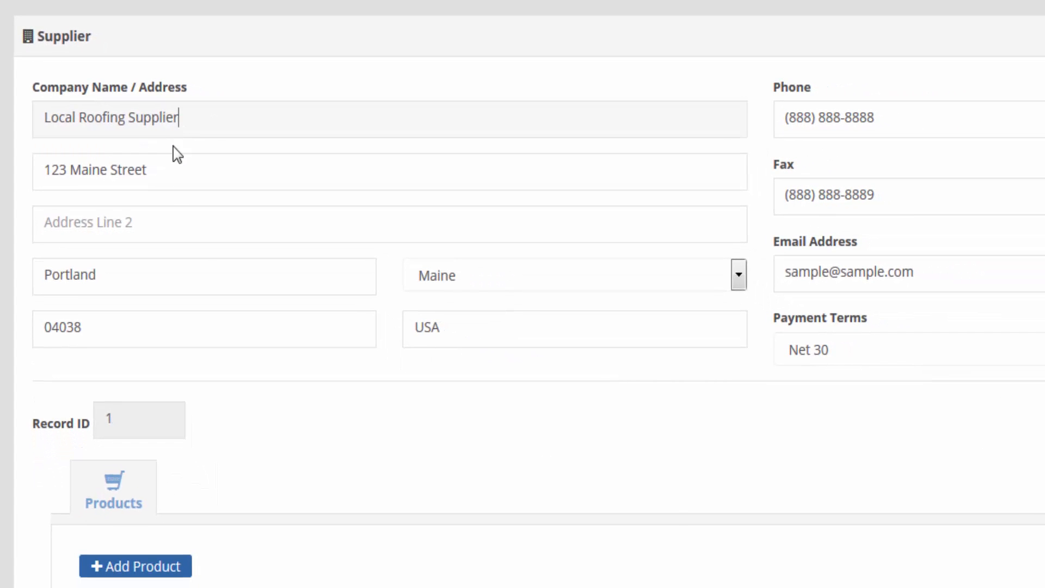
pyautogui.click(217, 220)
pyautogui.click(160, 277)
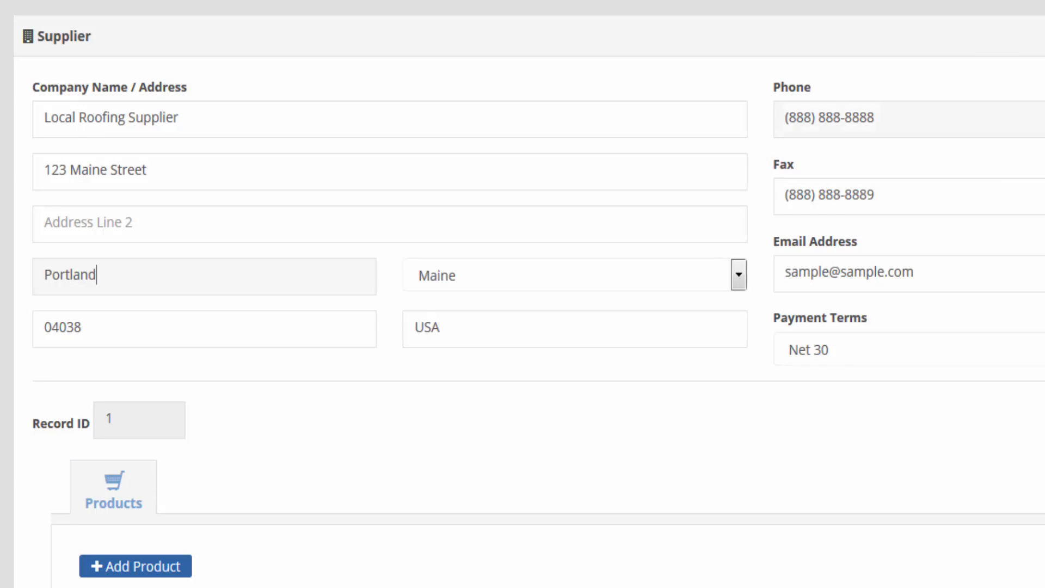
# Step: Review the supplier's phone, fax and email, keeping payment terms at Net 30
pyautogui.click(980, 113)
pyautogui.click(905, 195)
pyautogui.tripleClick(905, 195)
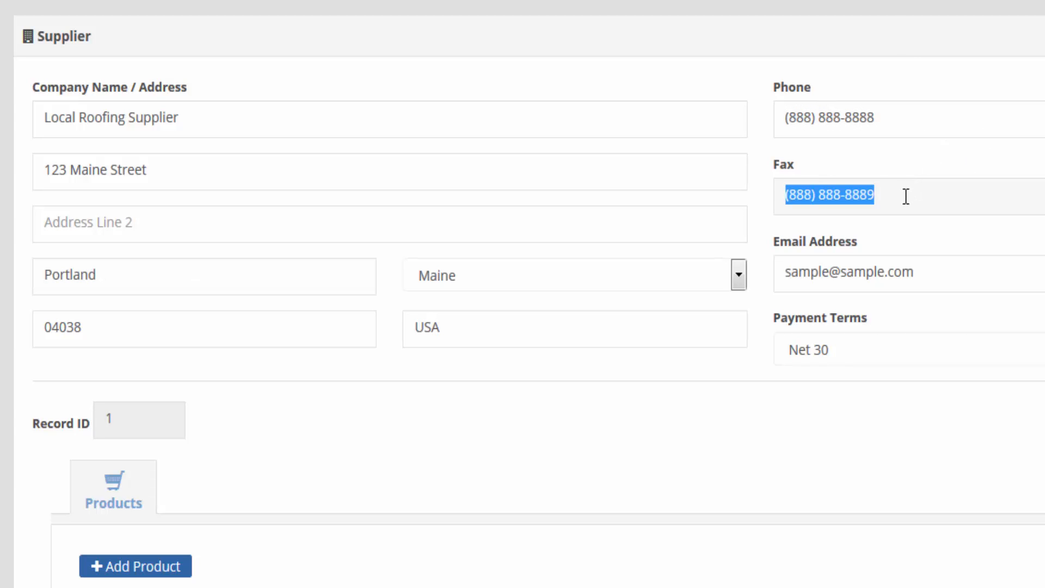
pyautogui.click(949, 278)
pyautogui.tripleClick(936, 277)
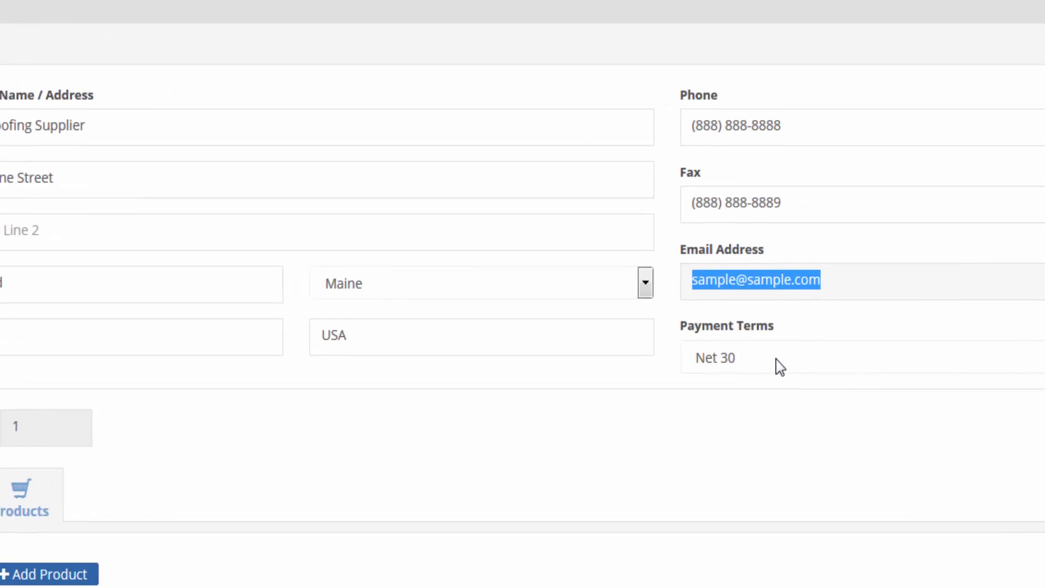
pyautogui.click(777, 365)
pyautogui.click(777, 365)
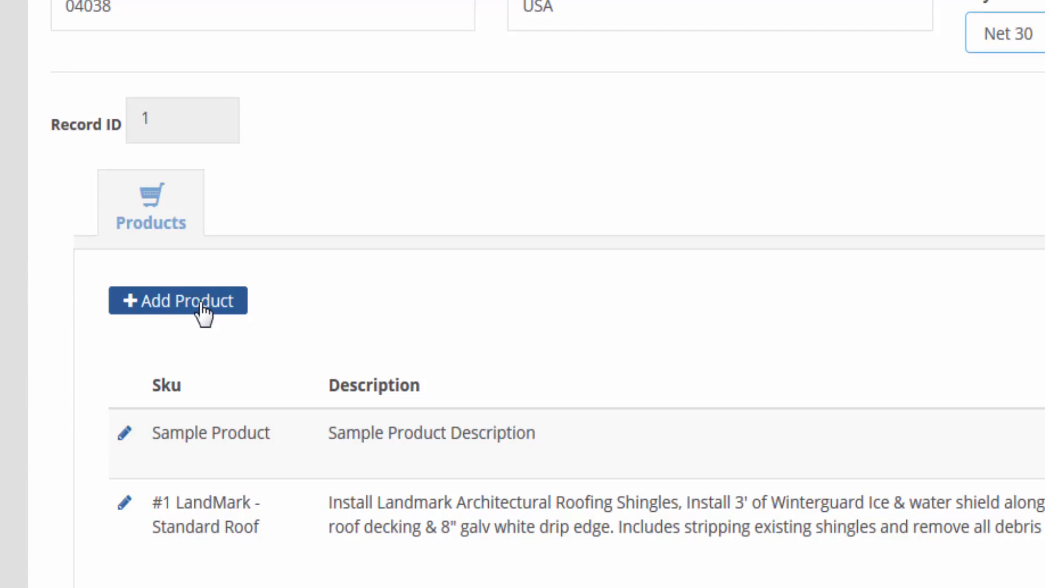
# Step: Start a new product with supplier Local Roofing Supplier and category Products/Services left unchanged
pyautogui.click(201, 307)
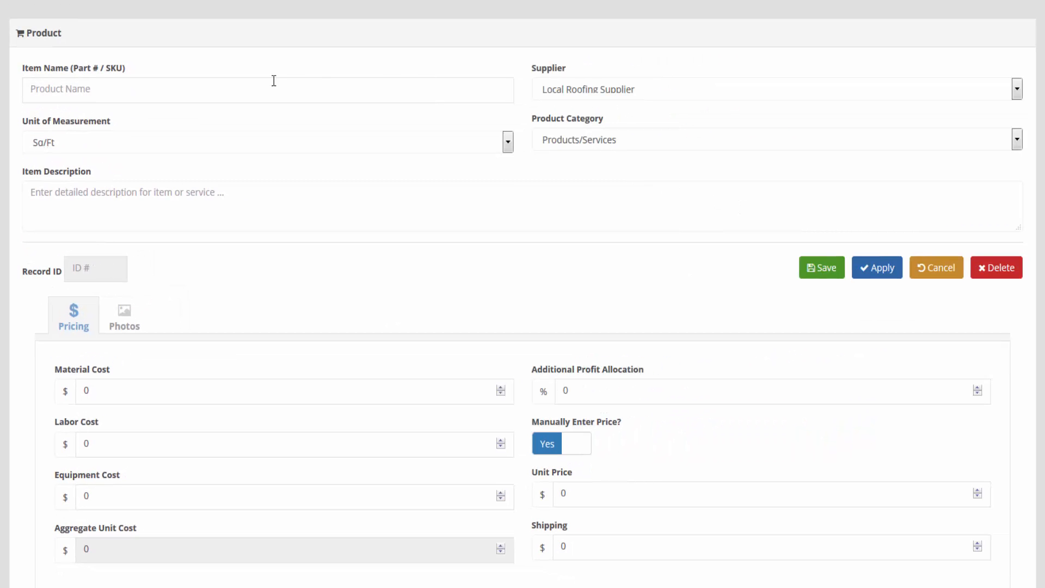
pyautogui.click(169, 96)
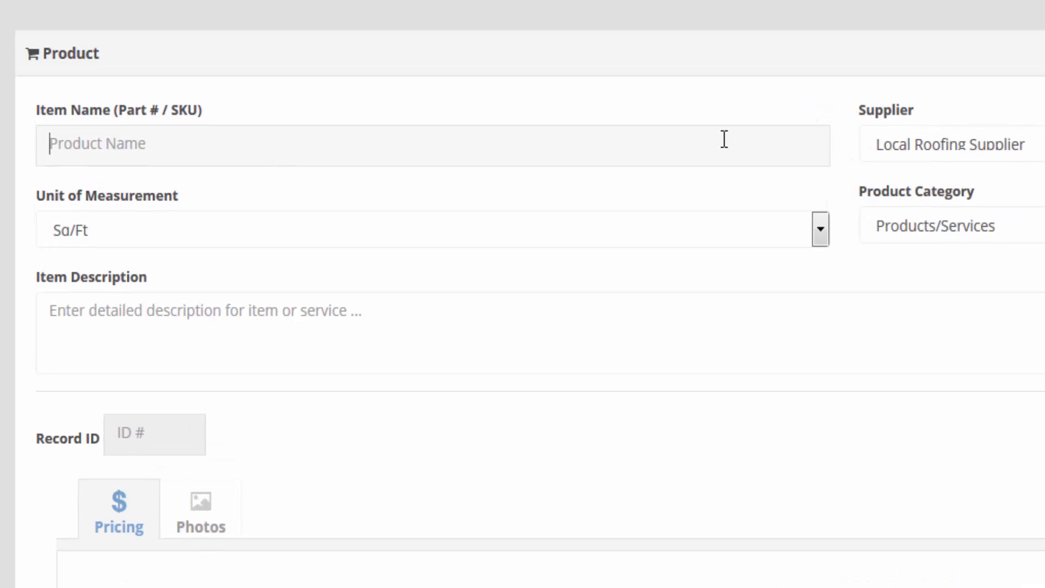
pyautogui.click(963, 139)
pyautogui.click(962, 139)
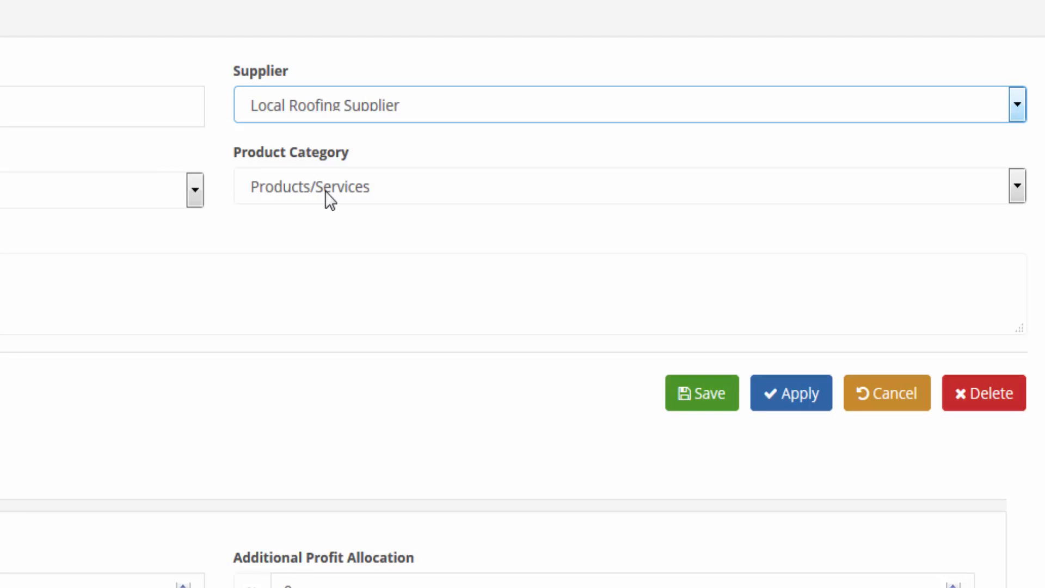
pyautogui.moveTo(362, 155); pyautogui.dragTo(259, 157)
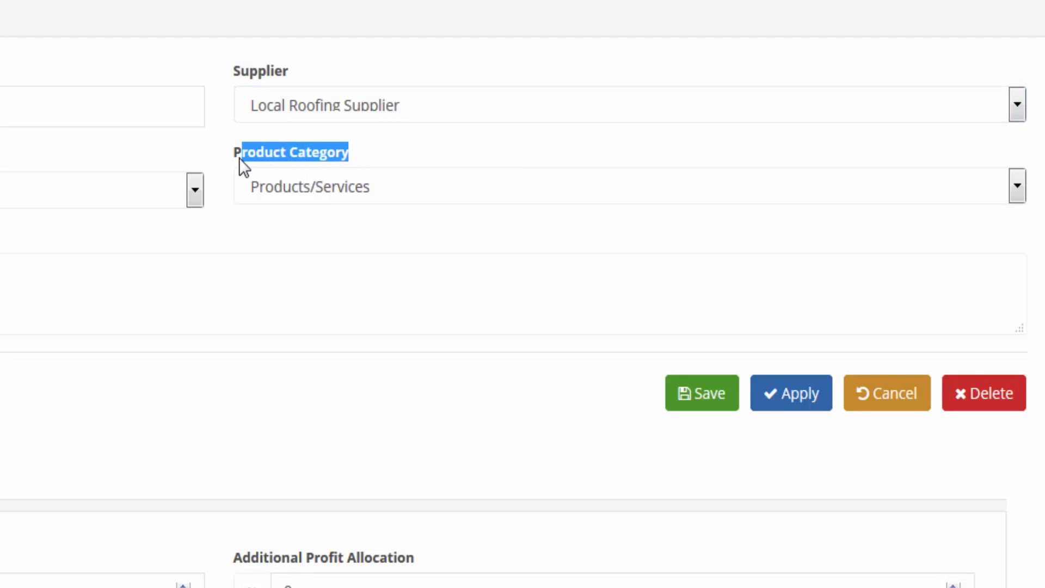
pyautogui.click(323, 187)
pyautogui.click(322, 188)
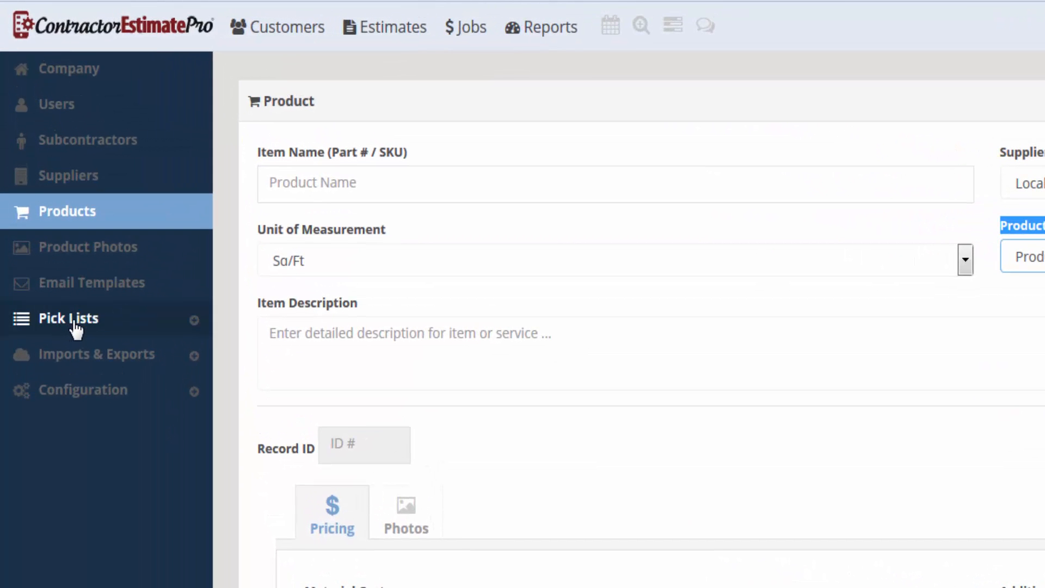
# Step: Open the Product Categories pick list, which holds only Products/Services, and start a new category
pyautogui.click(76, 325)
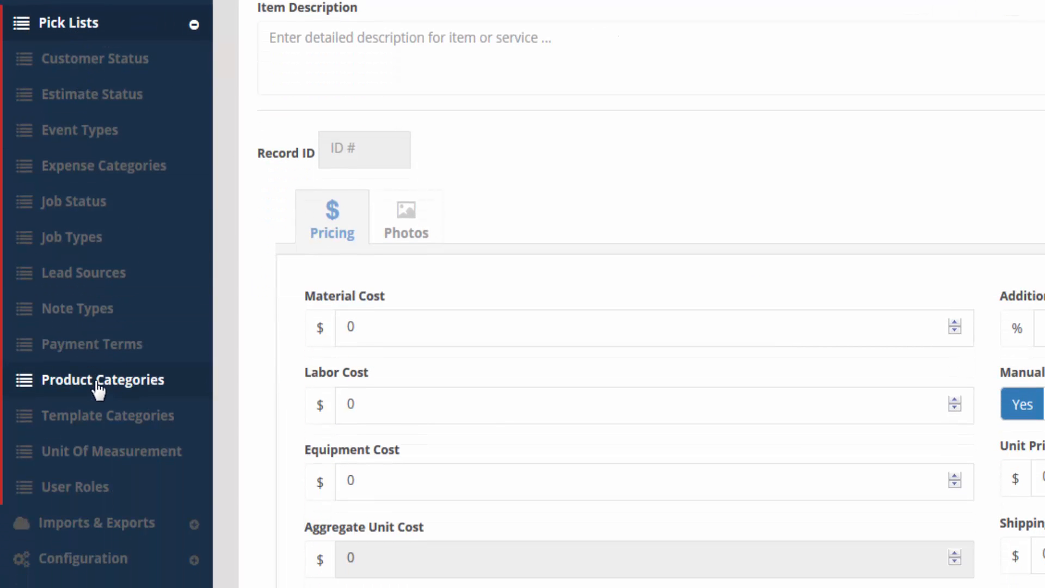
pyautogui.click(101, 384)
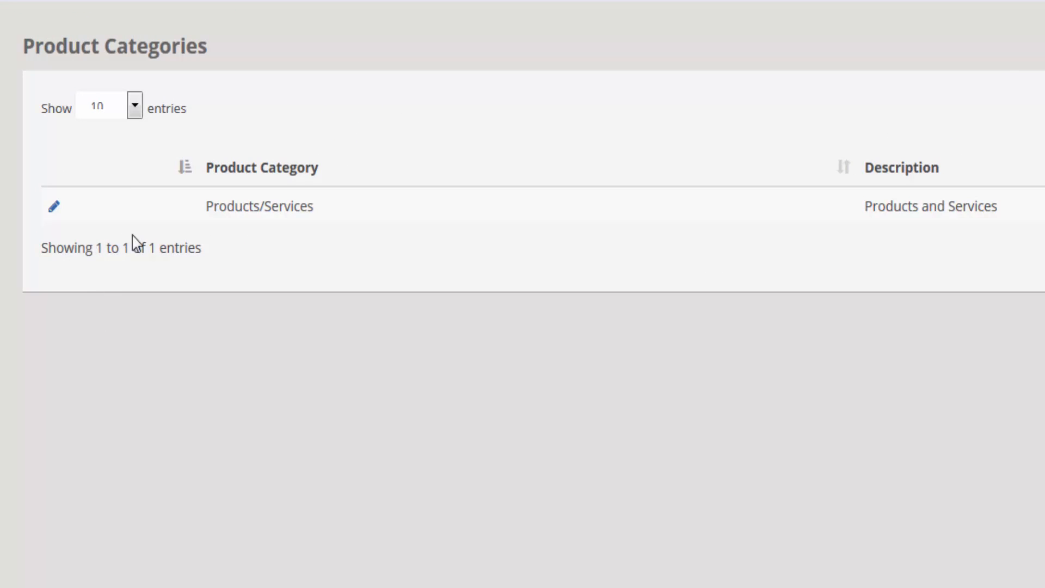
pyautogui.moveTo(333, 220); pyautogui.dragTo(205, 207)
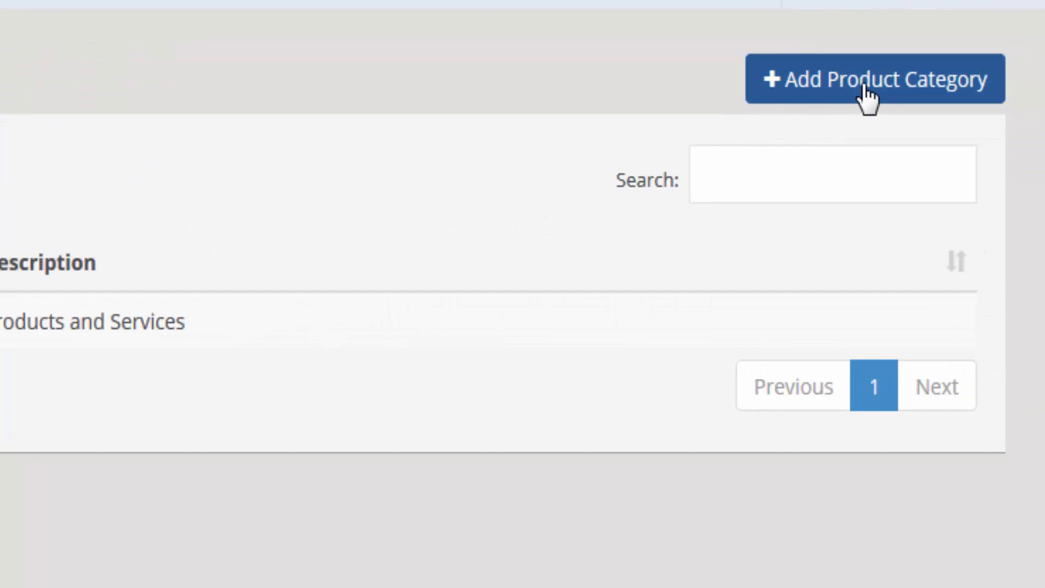
pyautogui.click(1022, 77)
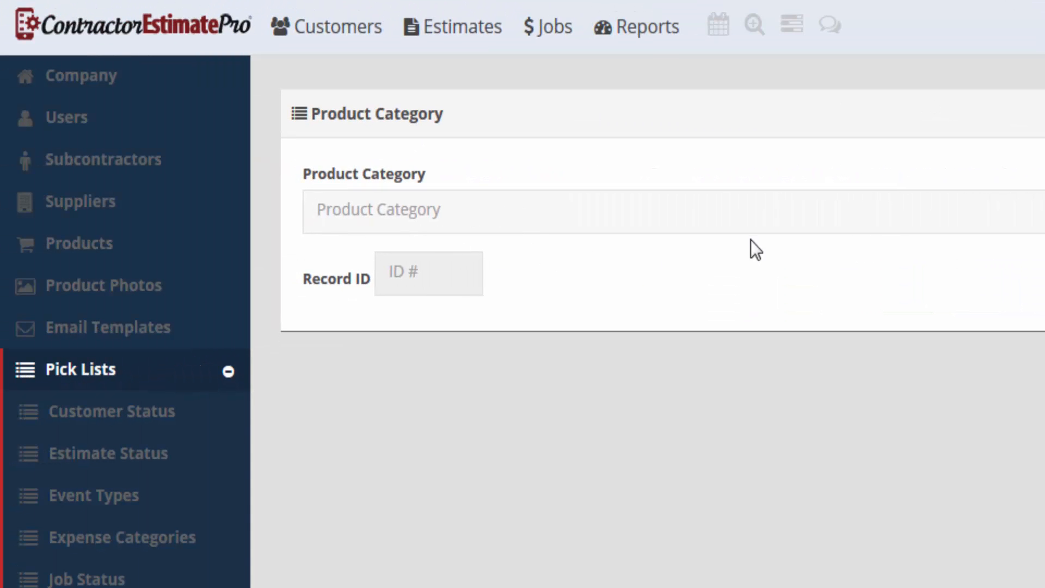
# Step: Save a Roofing product category with description Roofing
pyautogui.click(648, 225)
pyautogui.write('Roofing')
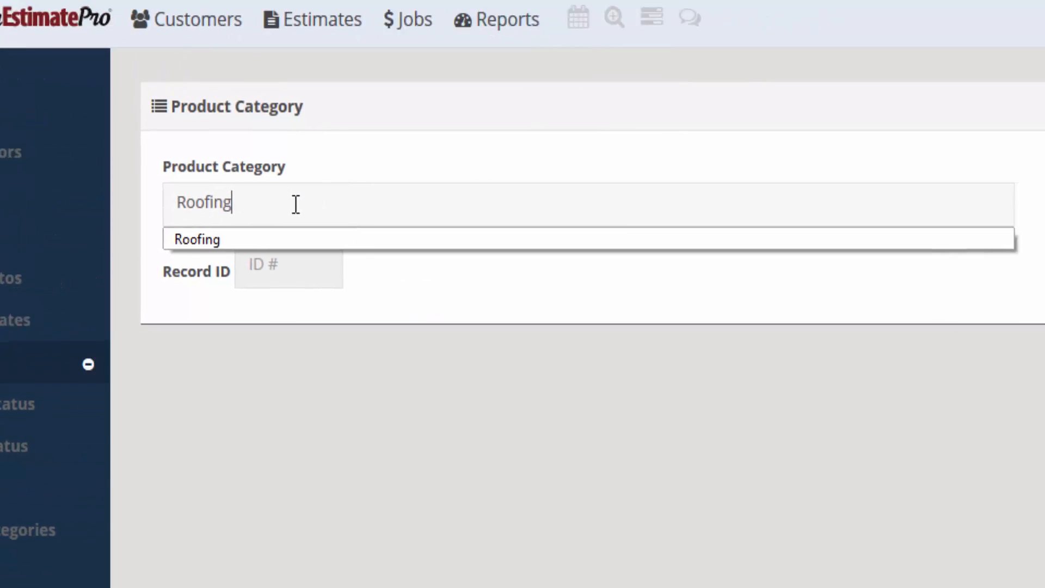
pyautogui.press('Tab')
pyautogui.write('Roofing')
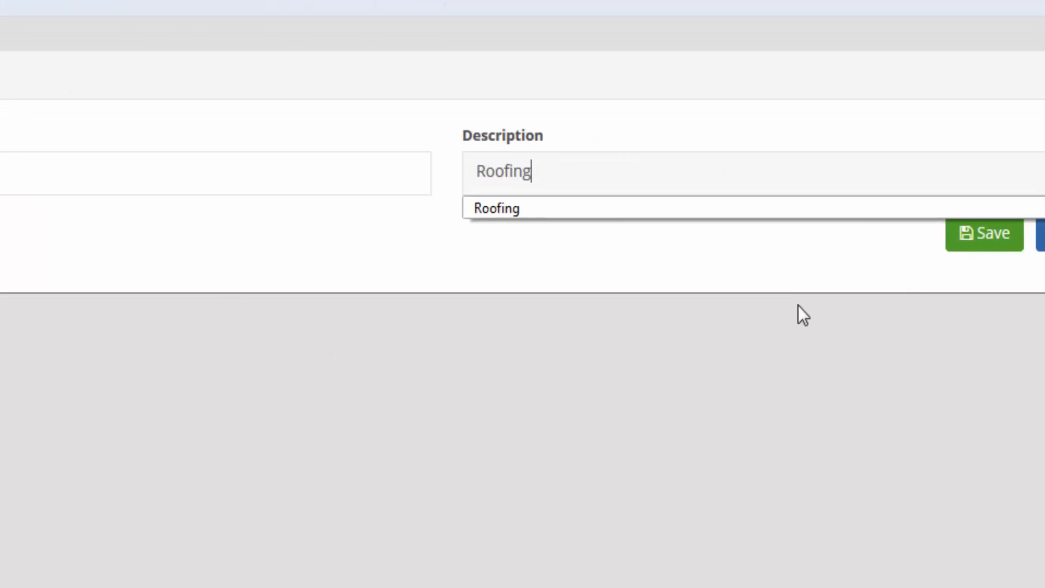
pyautogui.click(1000, 246)
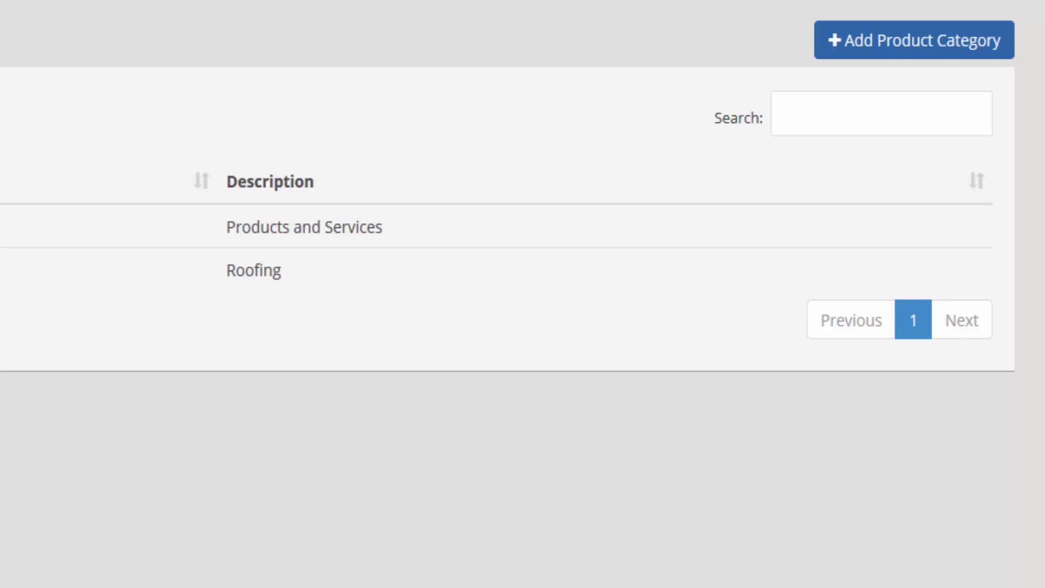
# Step: Save a Siding product category with description Siding
pyautogui.click(924, 43)
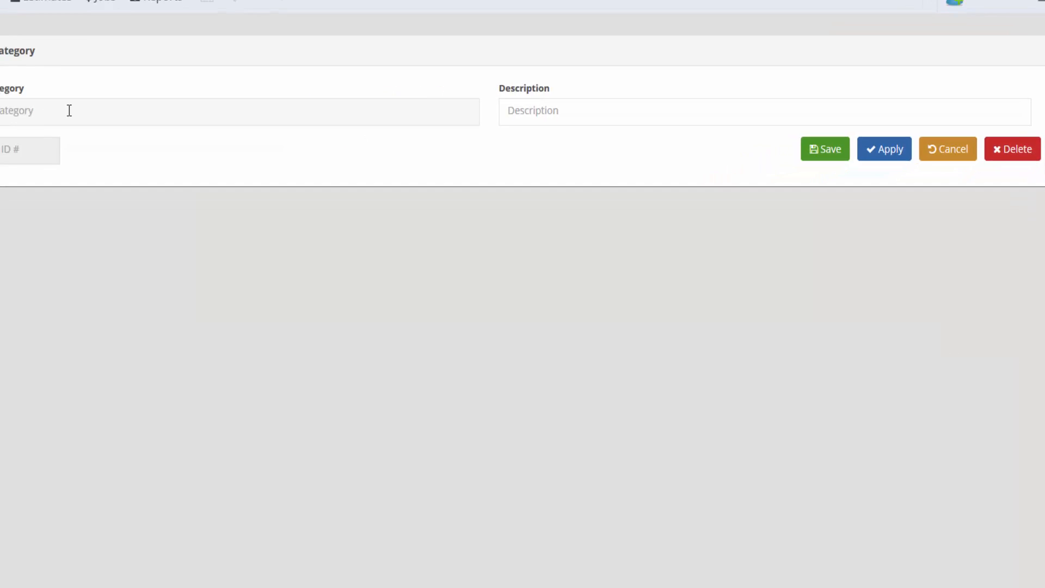
pyautogui.write('Siding')
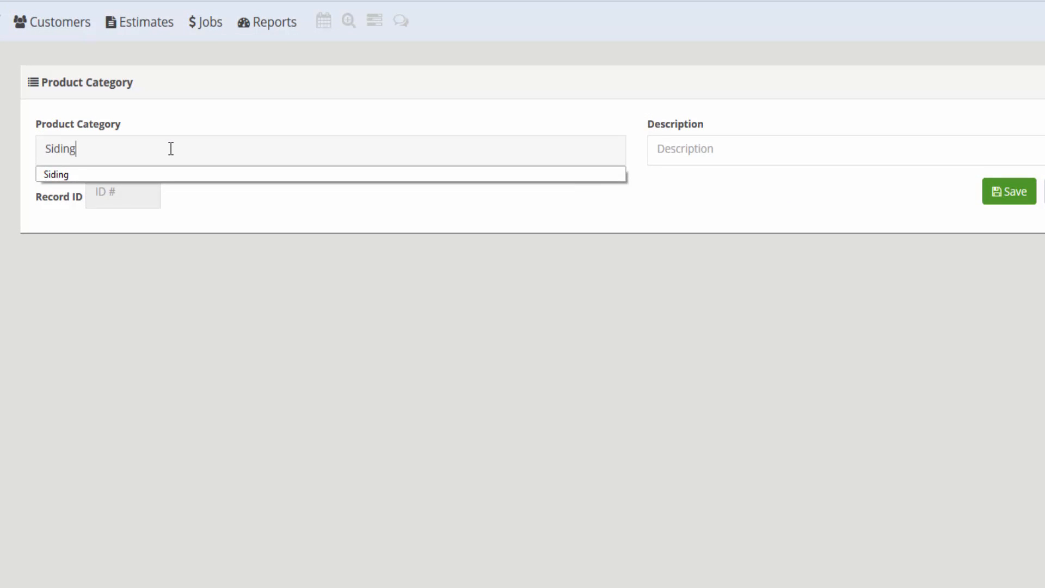
pyautogui.press('Tab')
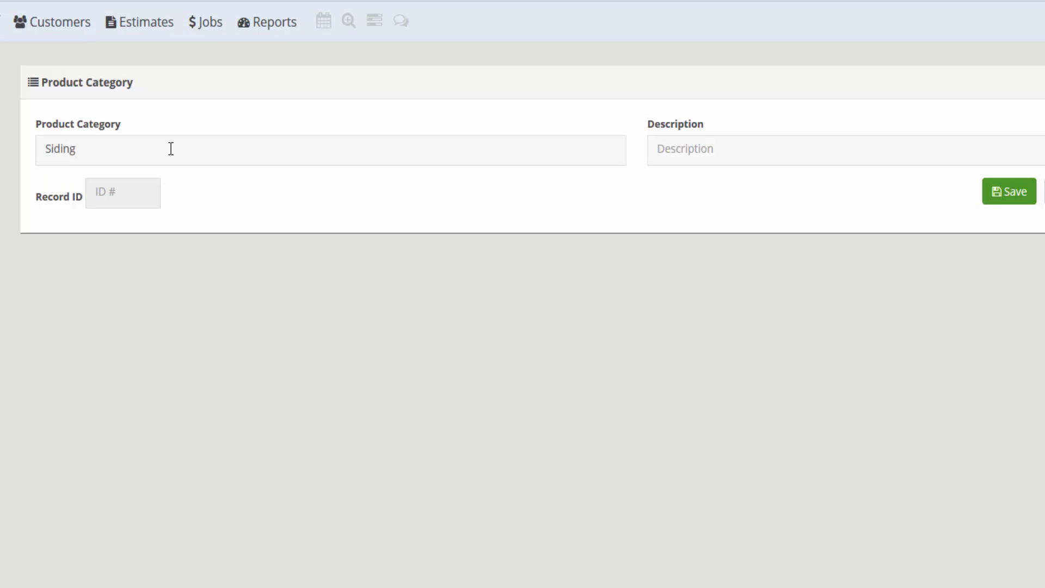
pyautogui.write('Siding')
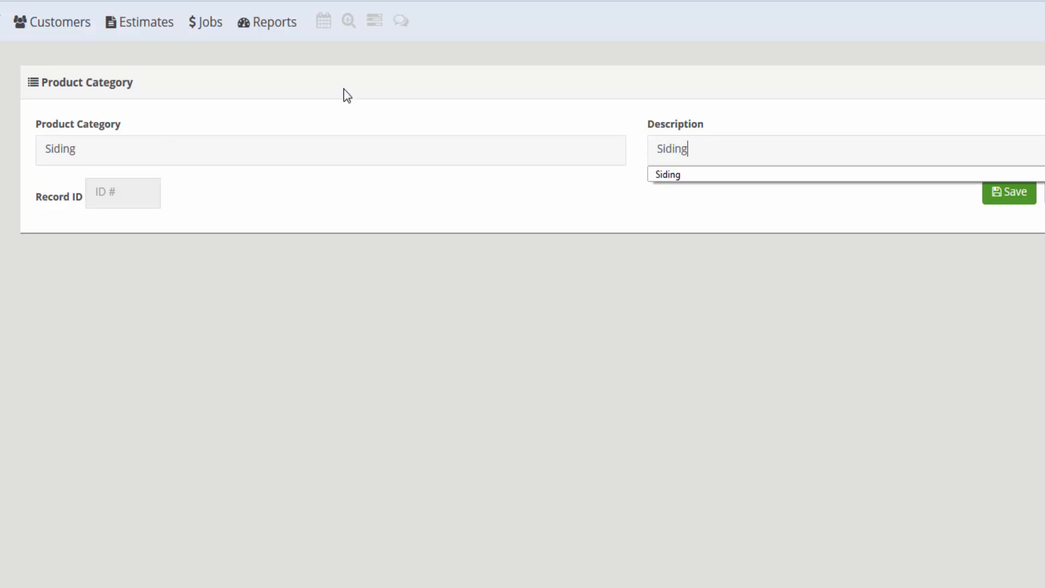
pyautogui.click(1013, 194)
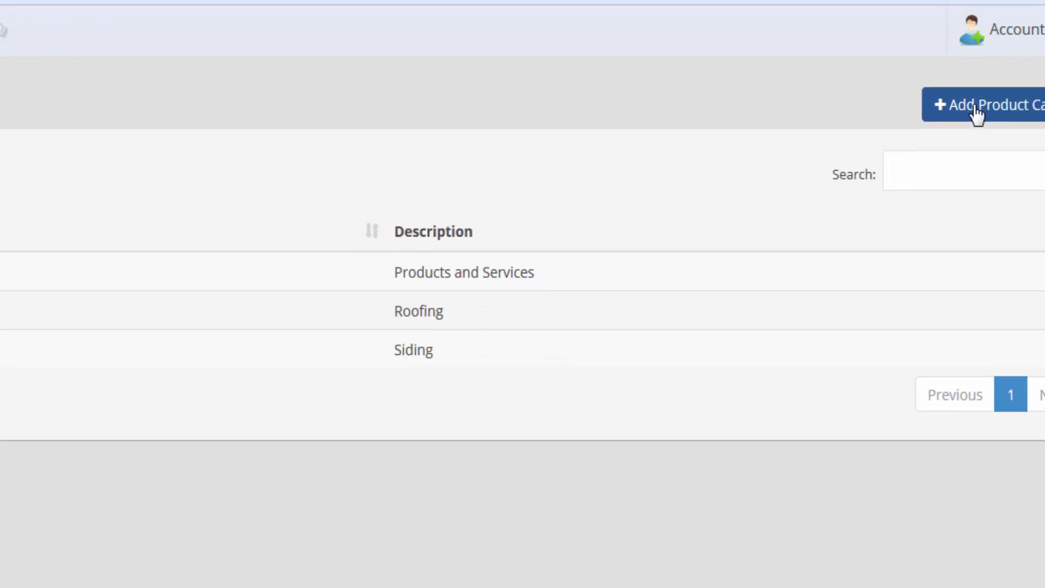
# Step: Save a Windows product category with a matching description
pyautogui.click(977, 114)
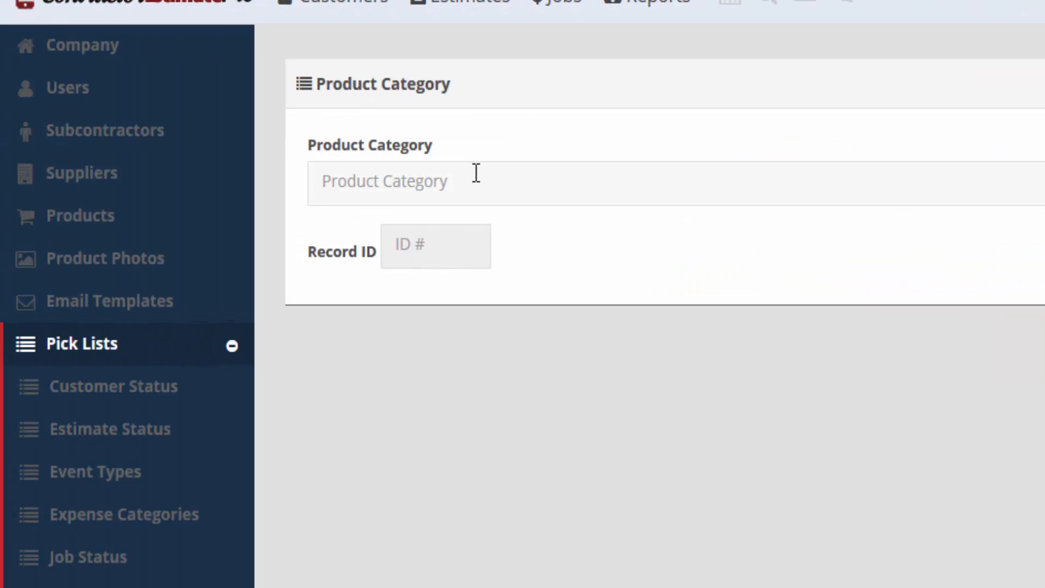
pyautogui.write('Window')
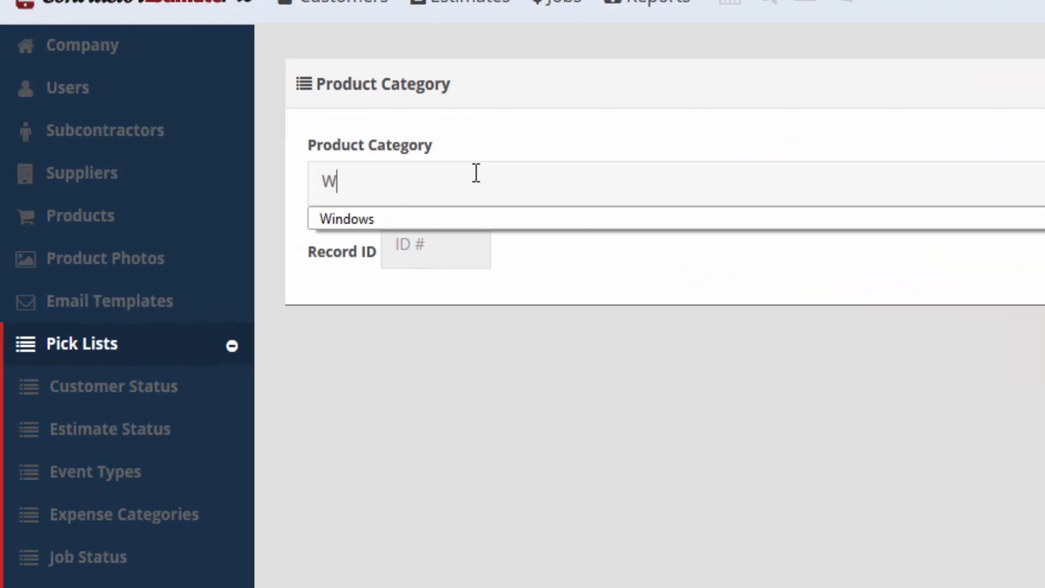
pyautogui.press('Tab')
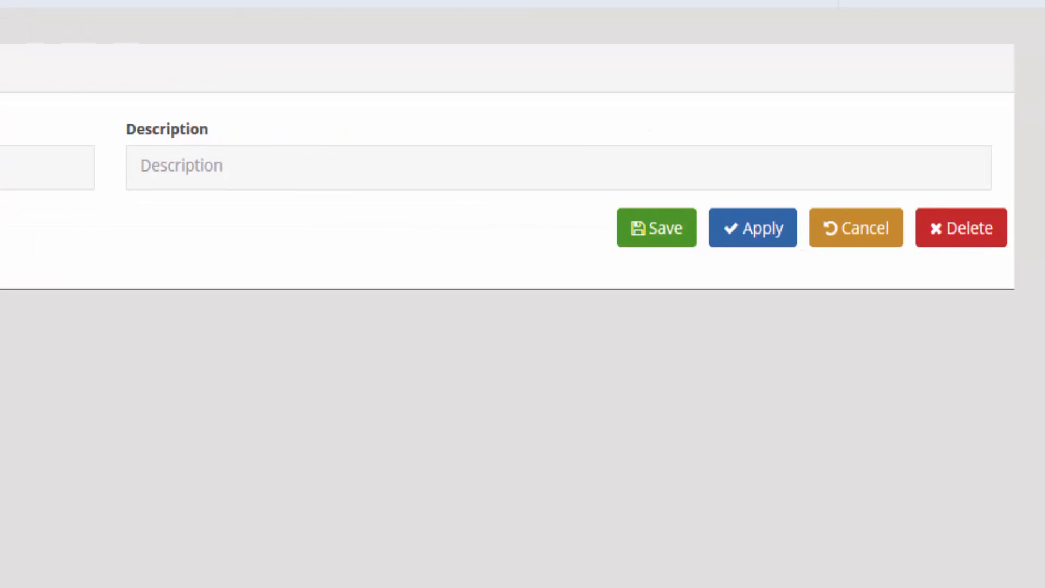
pyautogui.write('Windows')
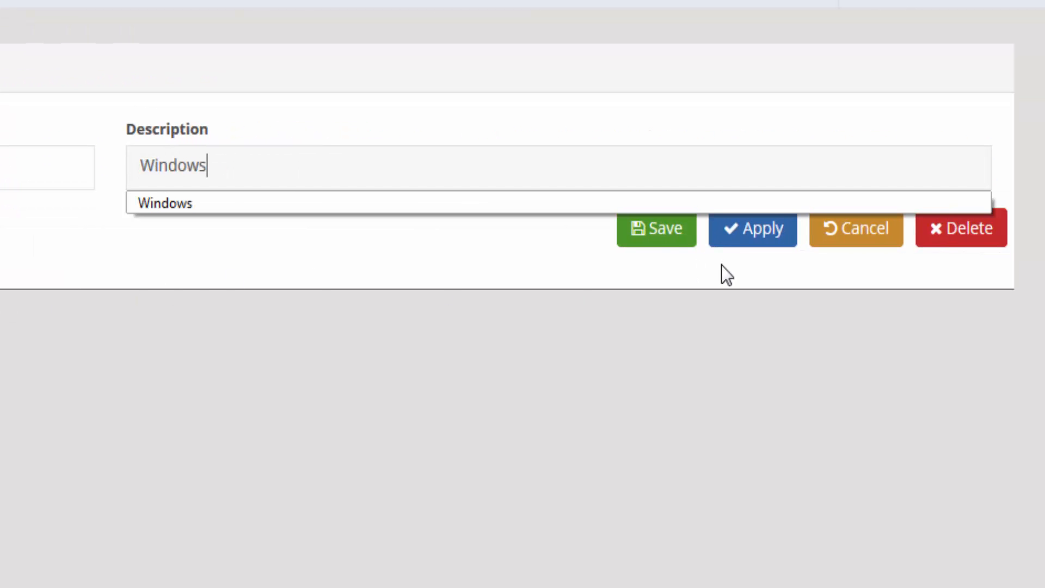
pyautogui.click(666, 242)
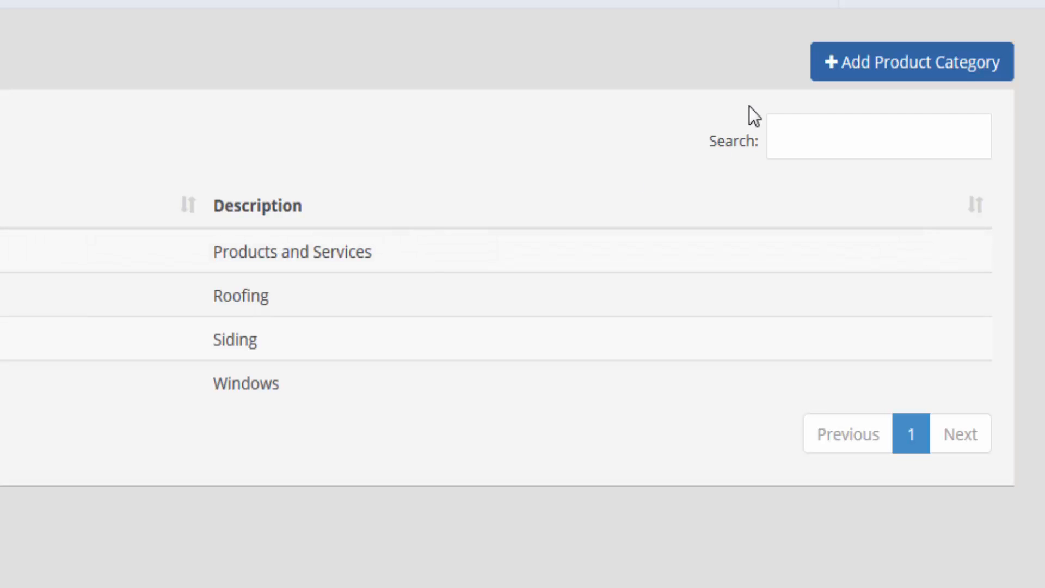
# Step: Save a Gutters product category with description Gutters
pyautogui.click(868, 75)
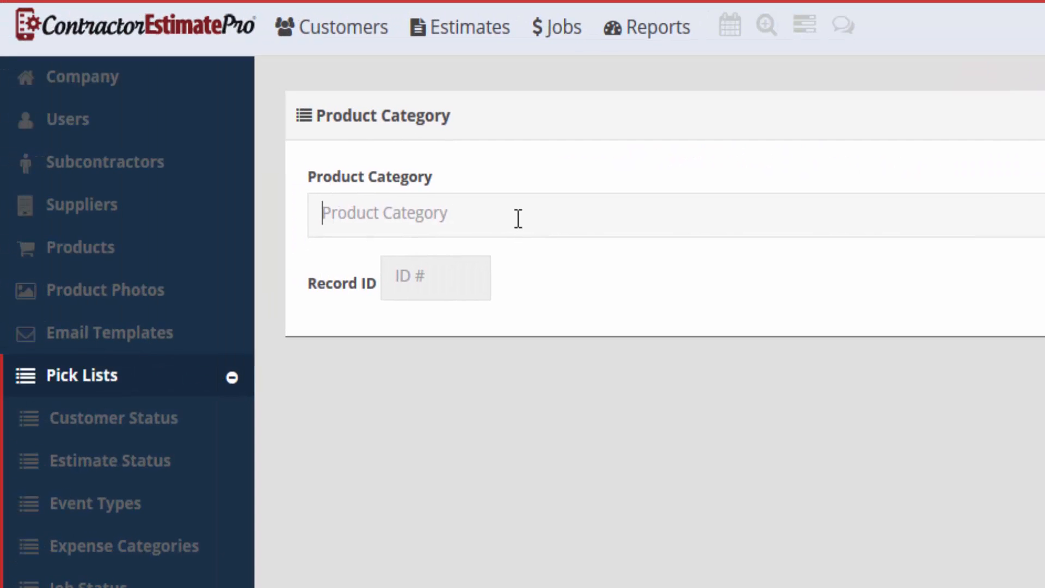
pyautogui.write('Gut')
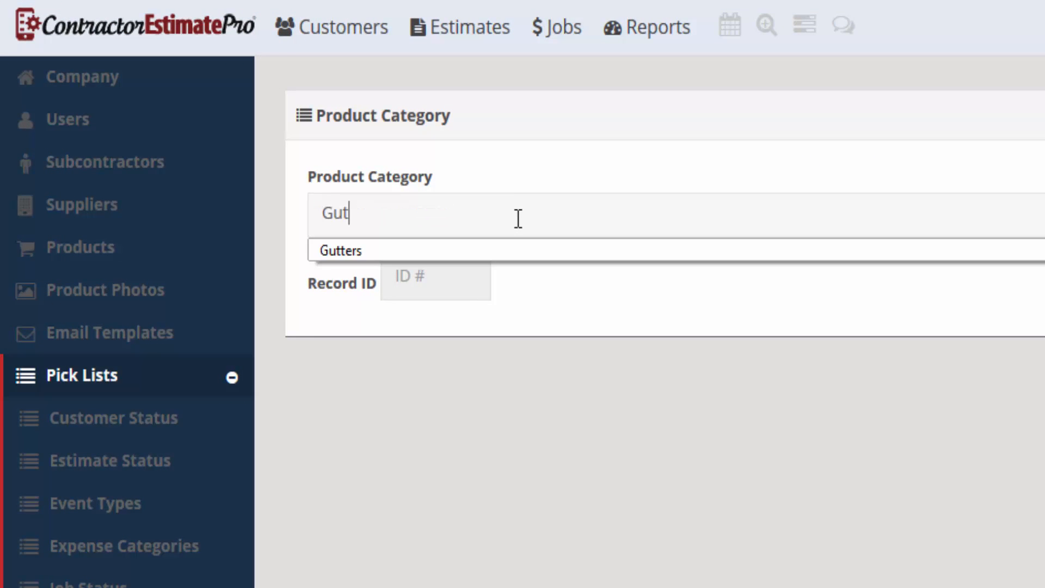
pyautogui.write('ters')
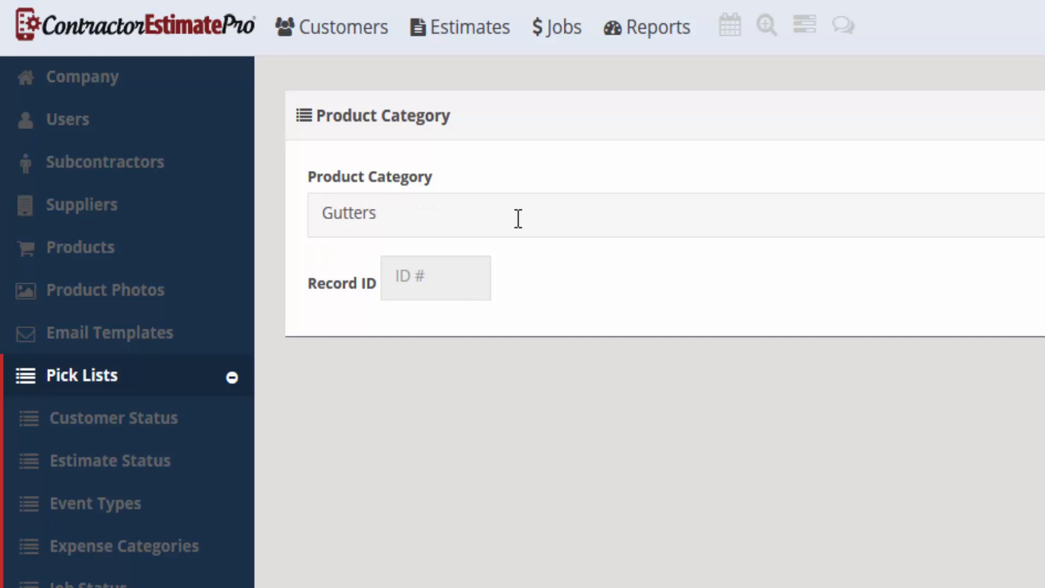
pyautogui.press('Tab')
pyautogui.write('Gutters')
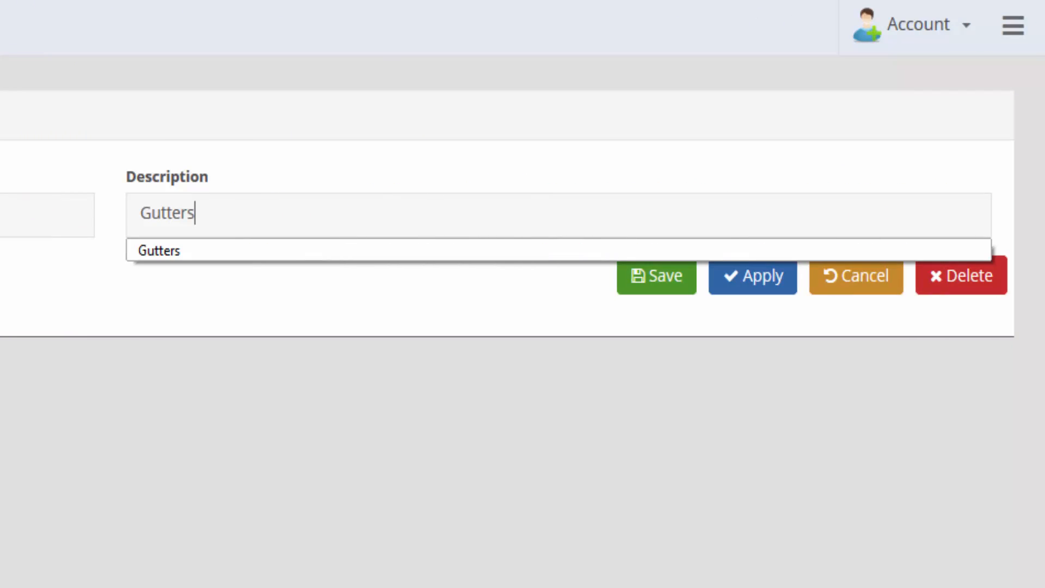
pyautogui.click(640, 291)
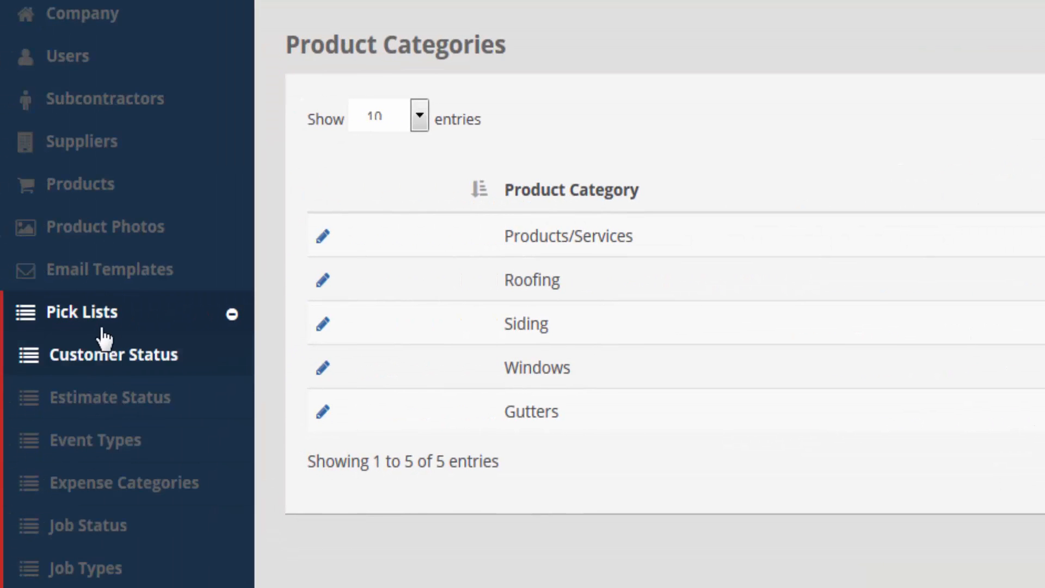
# Step: Open Local Roofing Supplier's #1 LandMark - Standard Roof product and set its category to Roofing
pyautogui.click(87, 160)
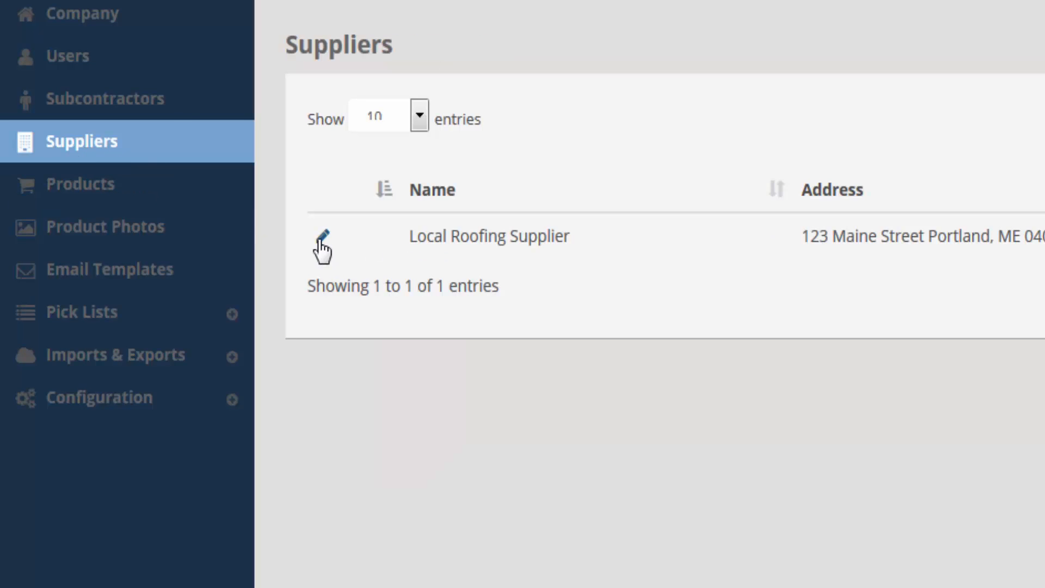
pyautogui.click(323, 238)
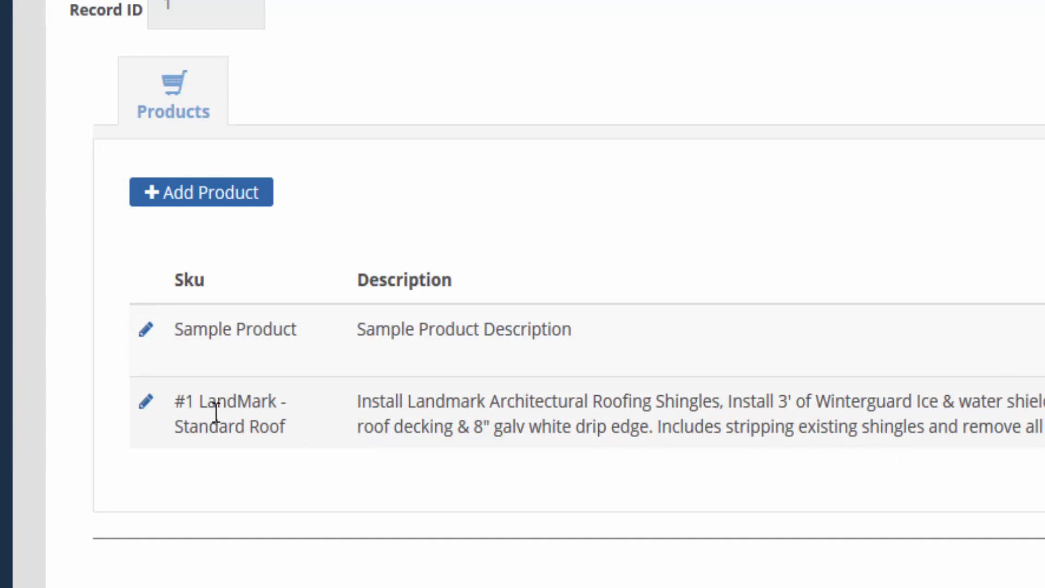
pyautogui.click(147, 407)
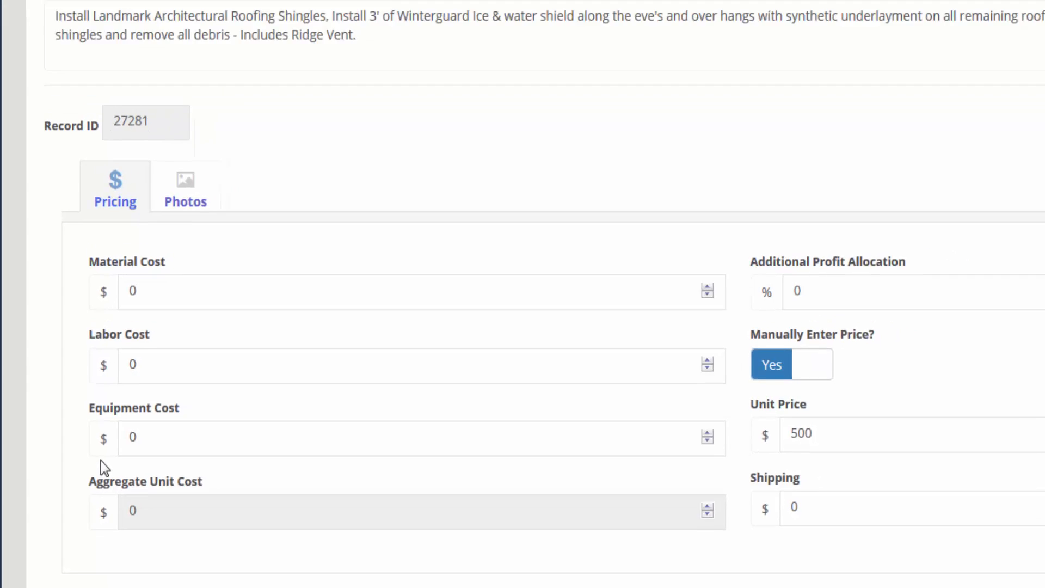
pyautogui.click(611, 152)
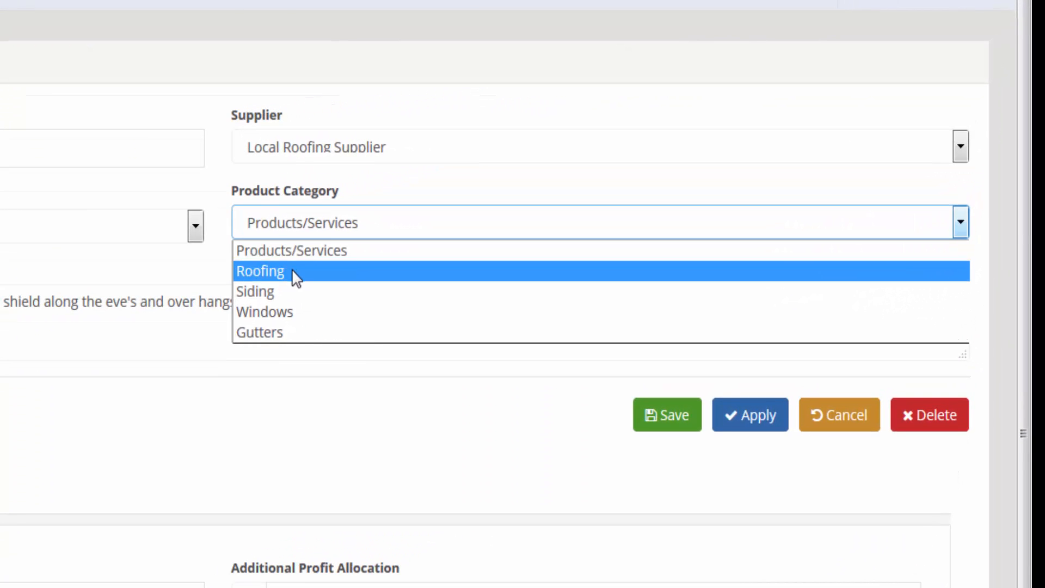
pyautogui.click(292, 270)
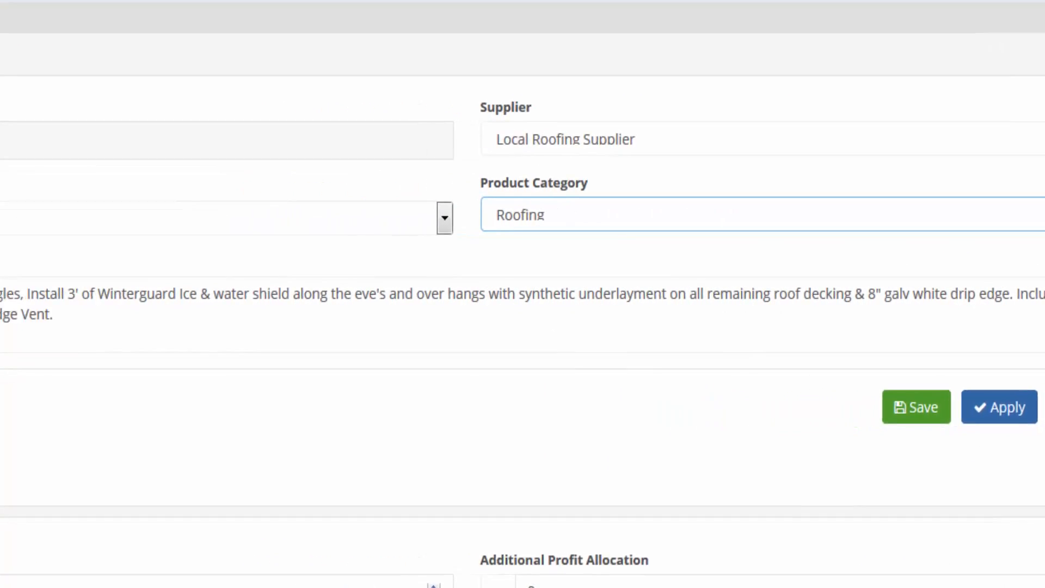
# Step: Confirm the product keeps Local Roofing Supplier, unit Each and category Roofing
pyautogui.moveTo(135, 131); pyautogui.dragTo(39, 125)
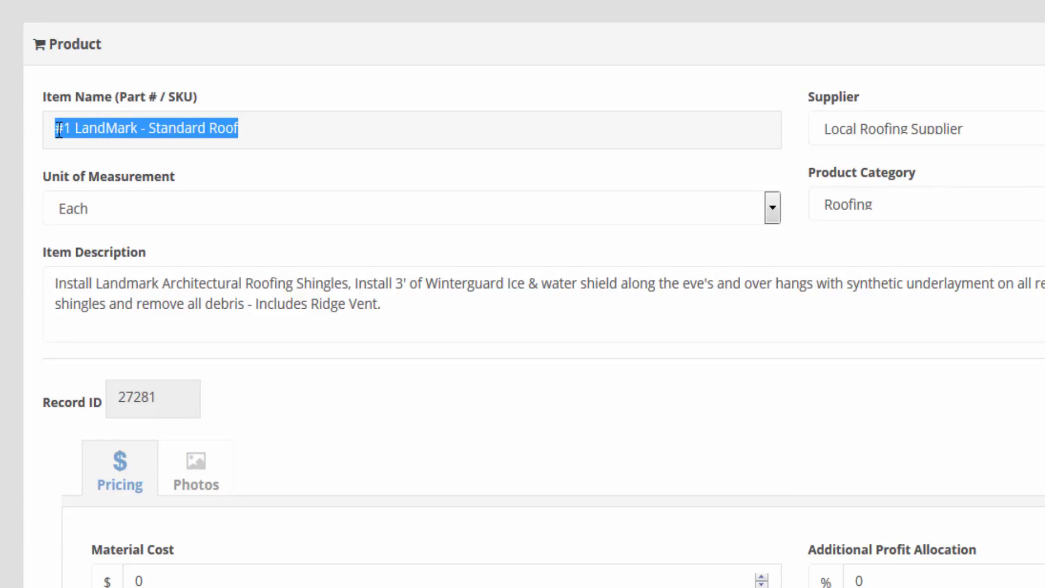
pyautogui.click(55, 129)
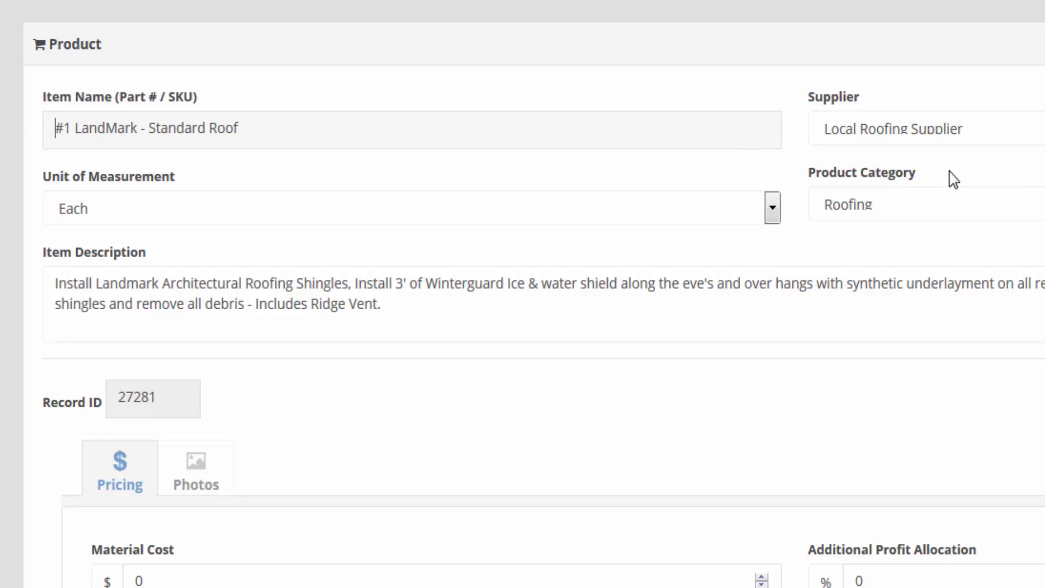
pyautogui.click(948, 134)
pyautogui.click(948, 134)
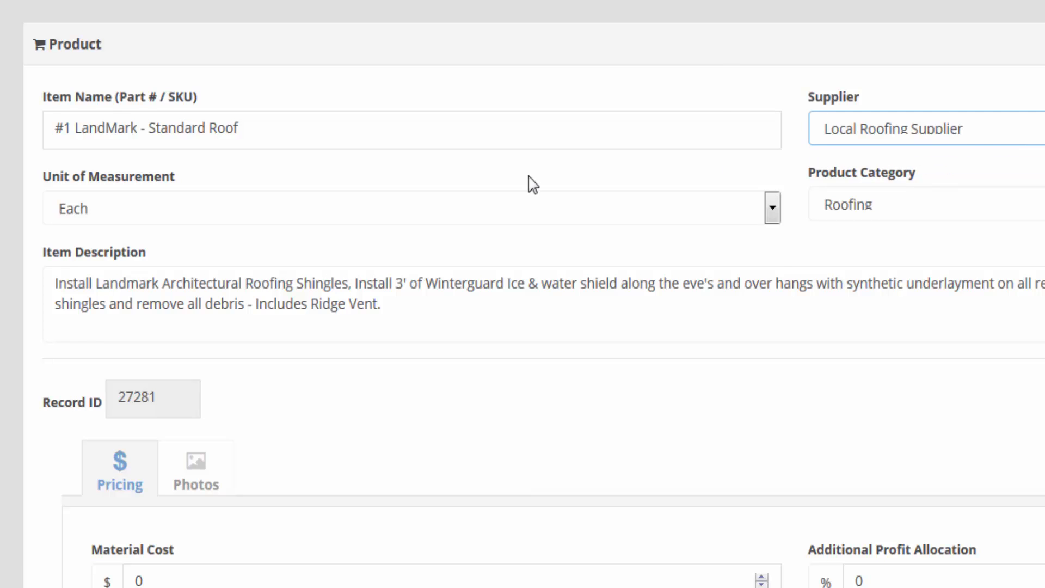
pyautogui.click(129, 209)
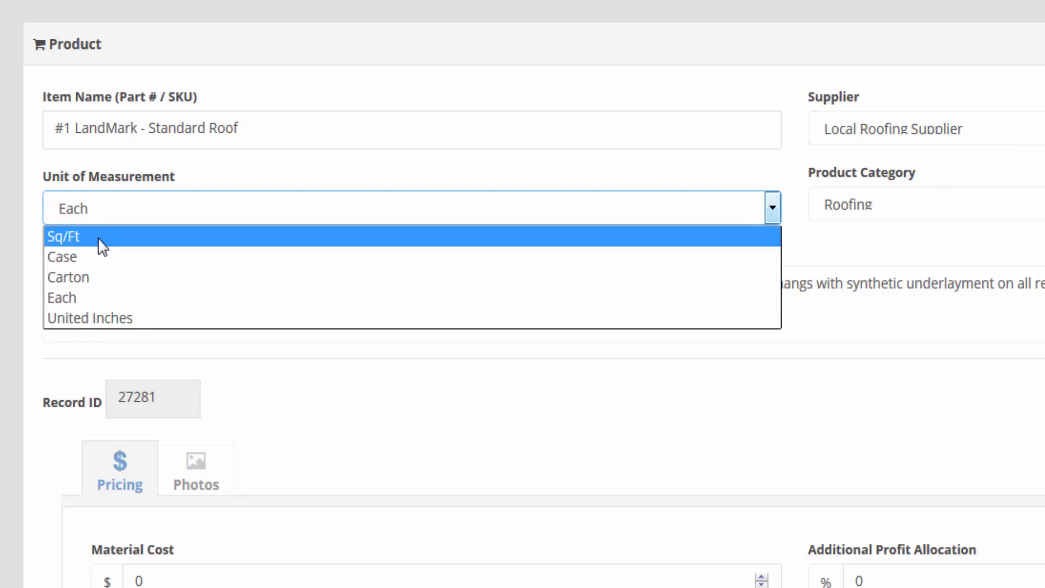
pyautogui.click(87, 297)
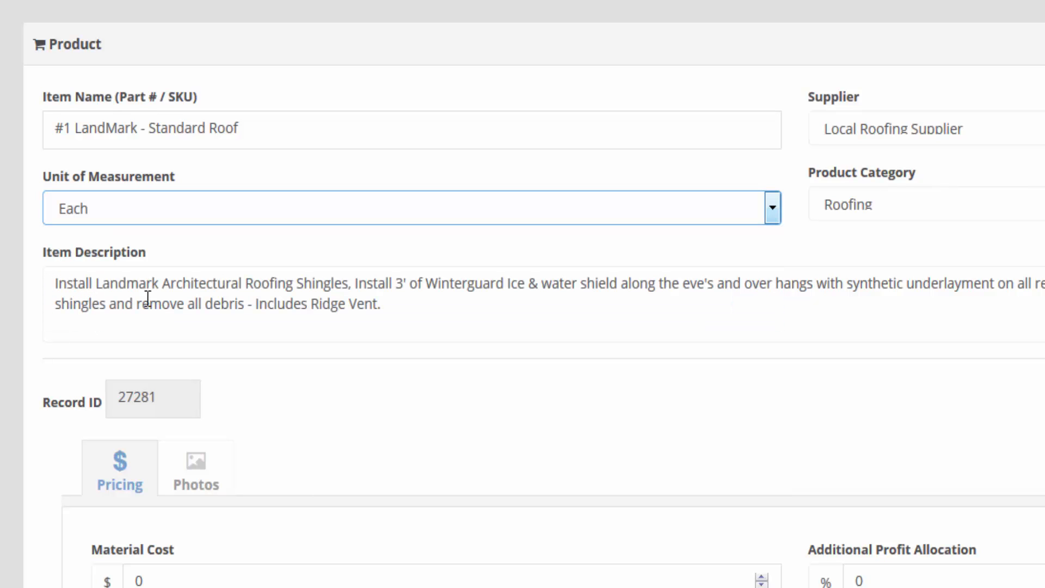
pyautogui.click(889, 213)
pyautogui.click(889, 214)
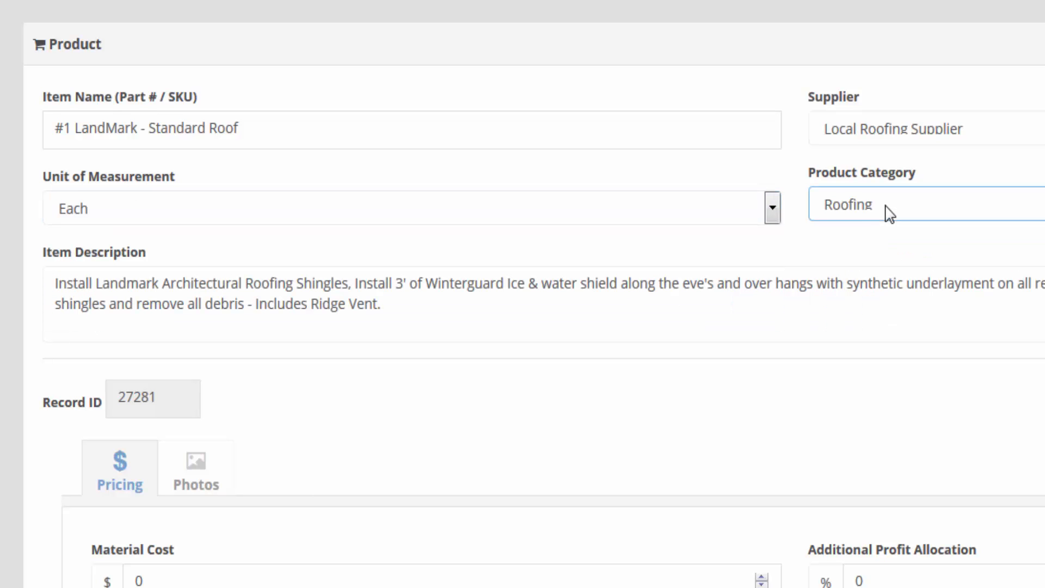
pyautogui.moveTo(50, 282); pyautogui.dragTo(454, 313)
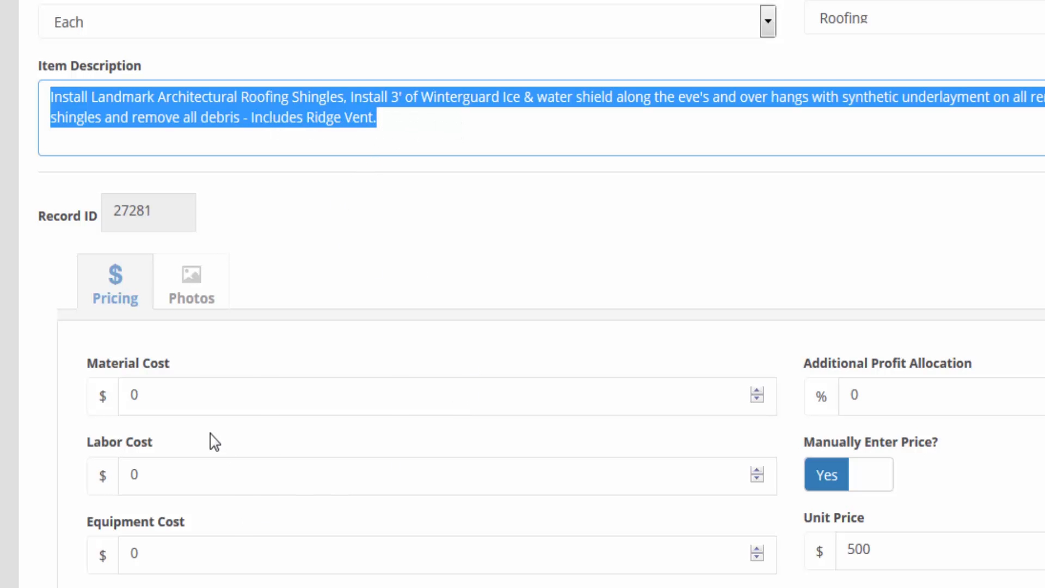
# Step: Review the Material Cost, Additional Profit Allocation and Labor Cost values on the Pricing tab
pyautogui.click(214, 404)
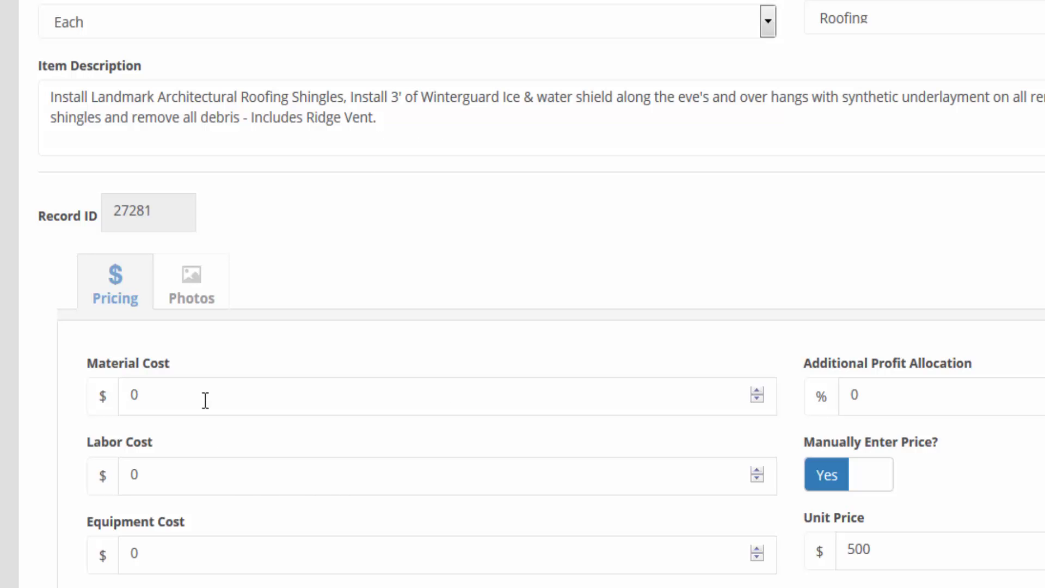
pyautogui.moveTo(206, 401); pyautogui.dragTo(105, 397)
pyautogui.moveTo(858, 345); pyautogui.dragTo(823, 347)
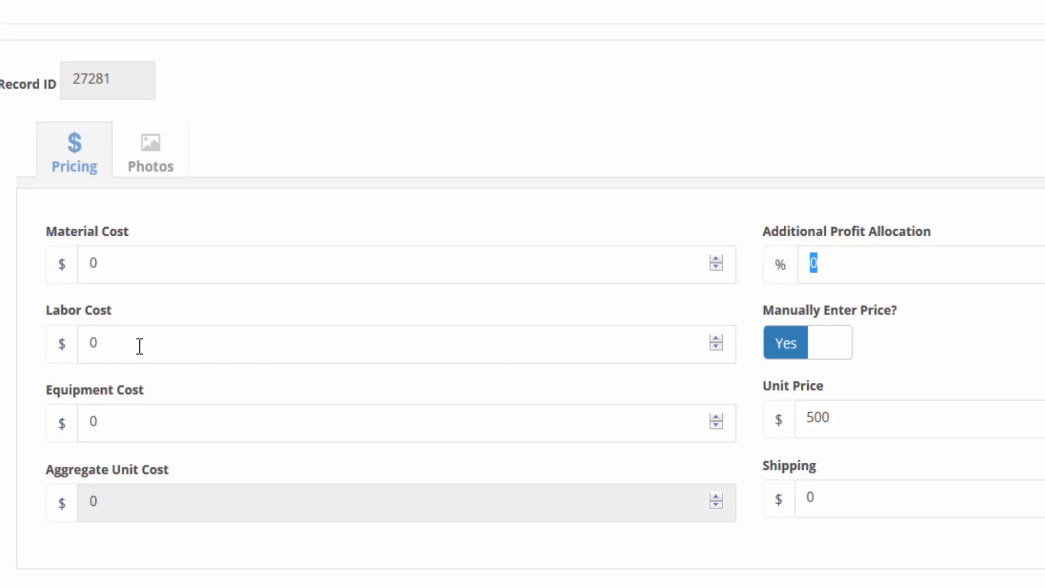
pyautogui.moveTo(99, 342); pyautogui.dragTo(68, 340)
pyautogui.moveTo(133, 344); pyautogui.dragTo(72, 344)
# Step: Toggle Manually Enter Price off and on, check Unit Price, Equipment Cost and Shipping, and close
pyautogui.click(824, 354)
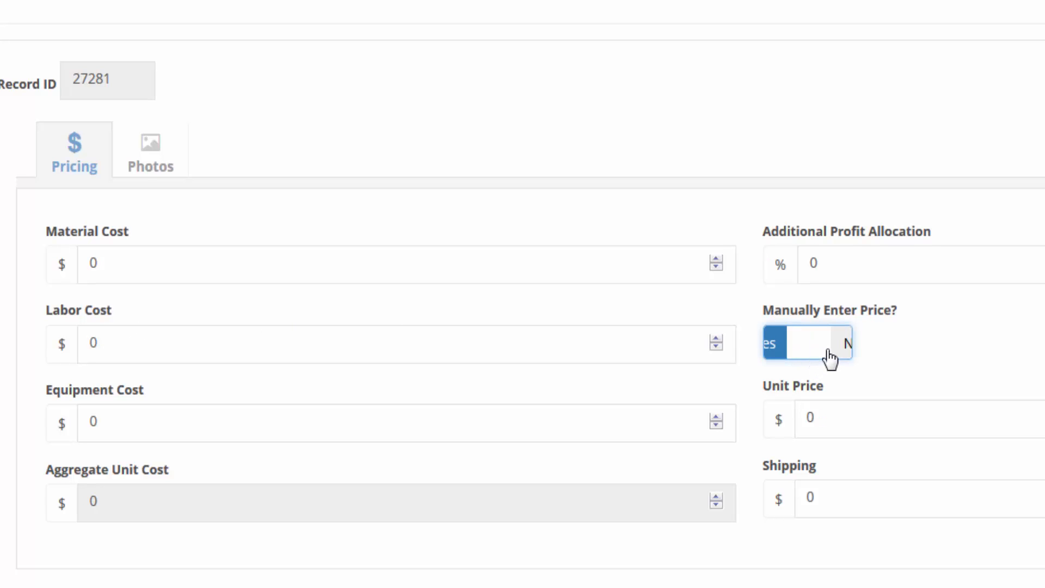
pyautogui.click(829, 353)
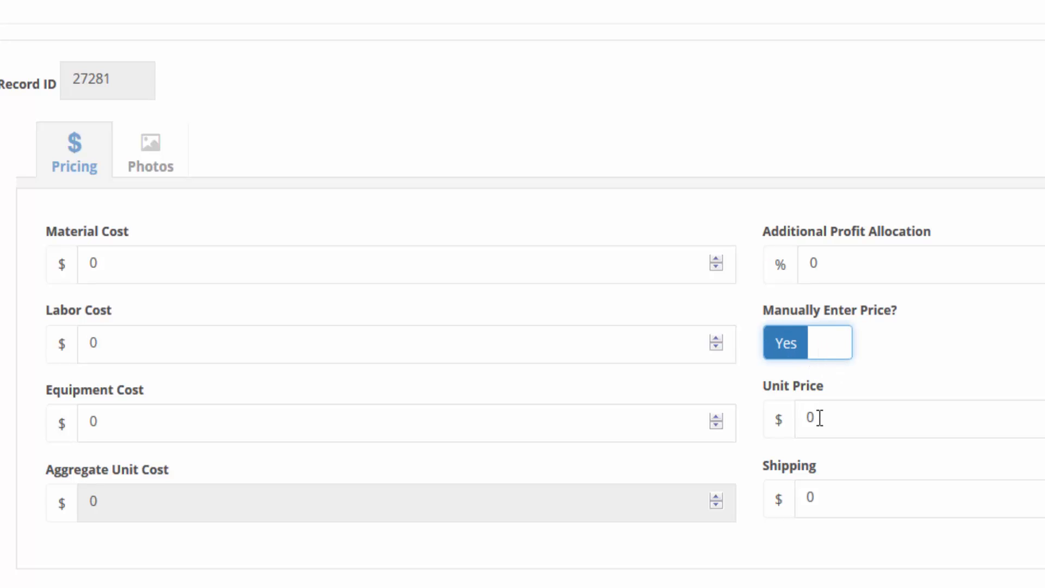
pyautogui.moveTo(816, 418); pyautogui.dragTo(782, 421)
pyautogui.moveTo(115, 422); pyautogui.dragTo(65, 420)
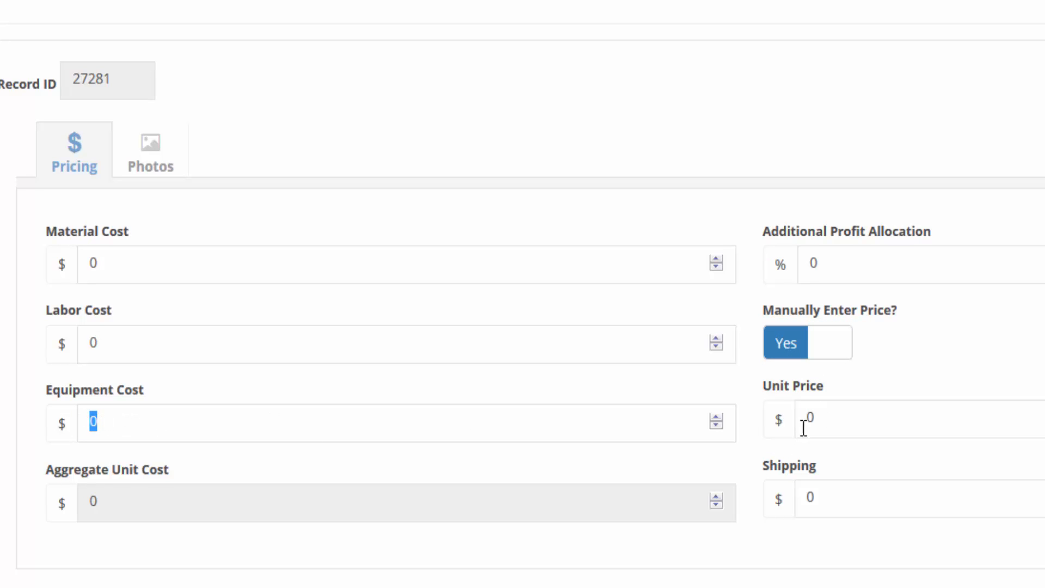
pyautogui.moveTo(878, 418); pyautogui.dragTo(765, 425)
pyautogui.doubleClick(837, 494)
pyautogui.click(1044, 84)
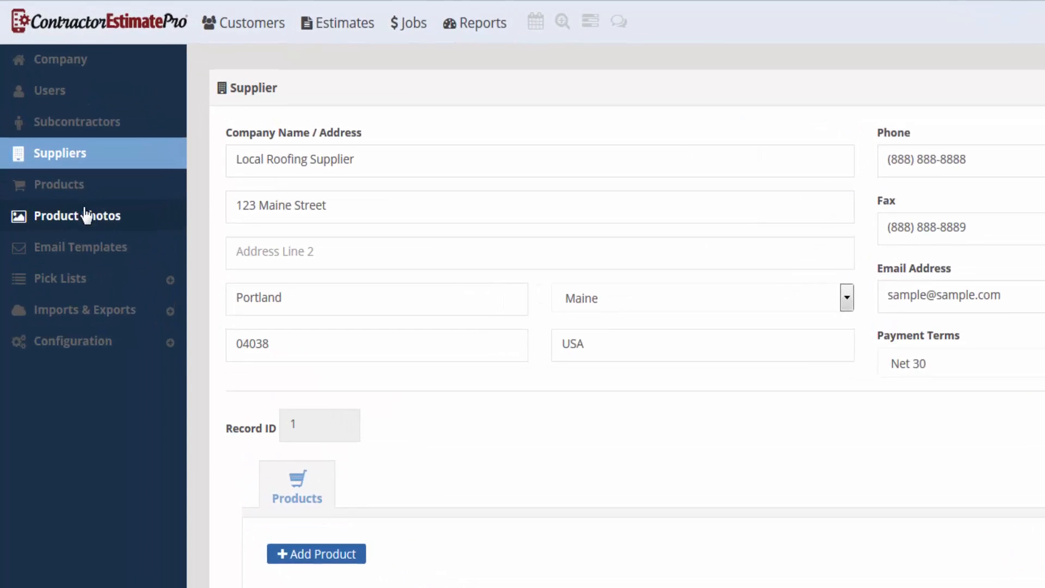
pyautogui.click(96, 264)
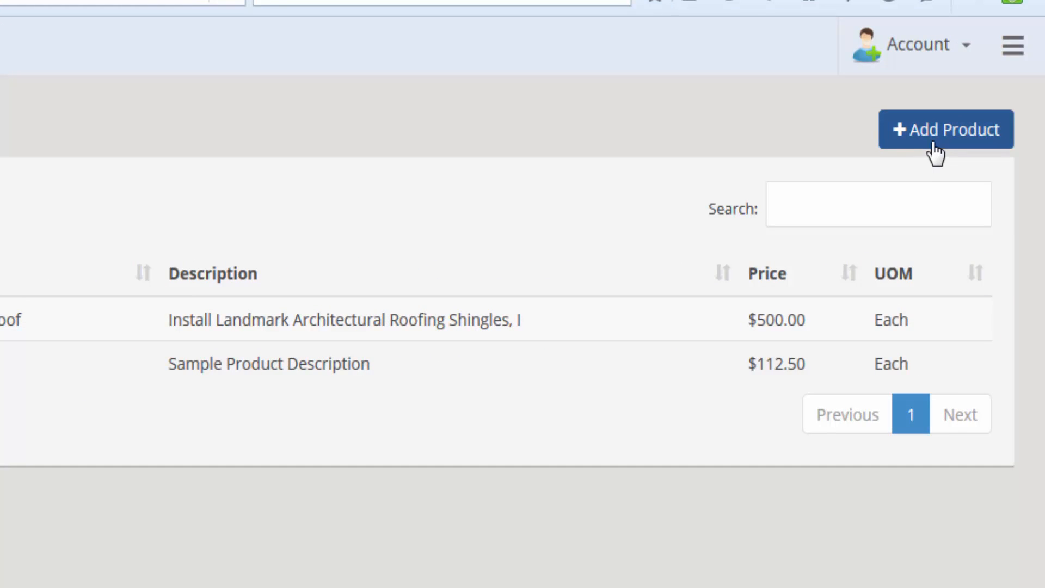
pyautogui.click(934, 142)
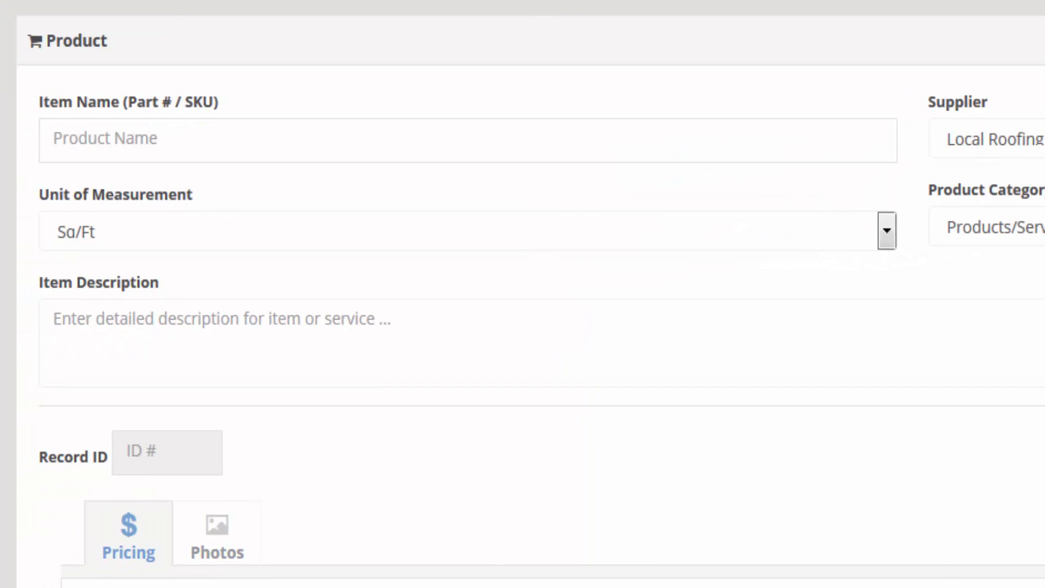
pyautogui.click(223, 547)
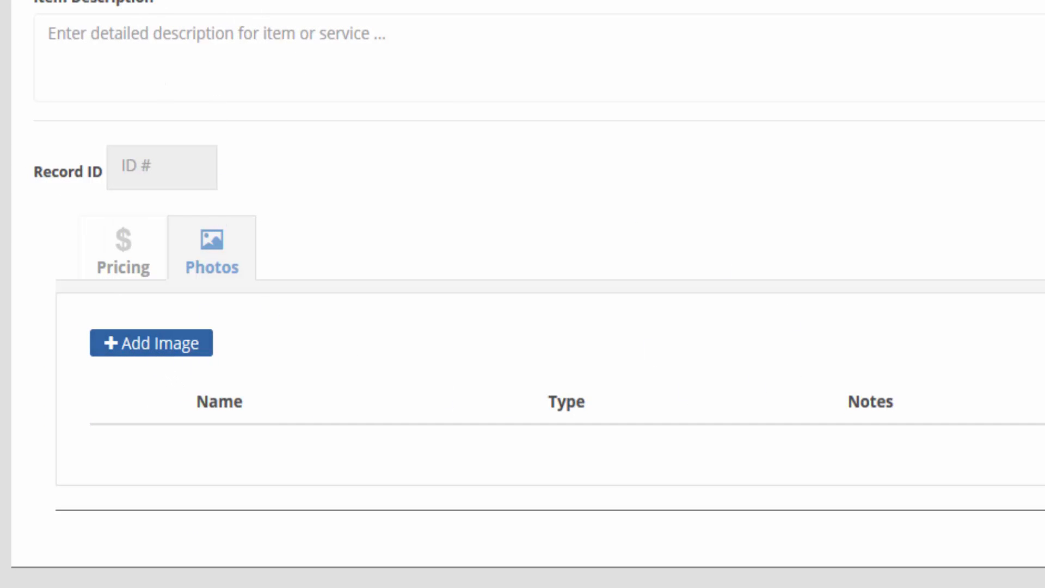
pyautogui.click(163, 335)
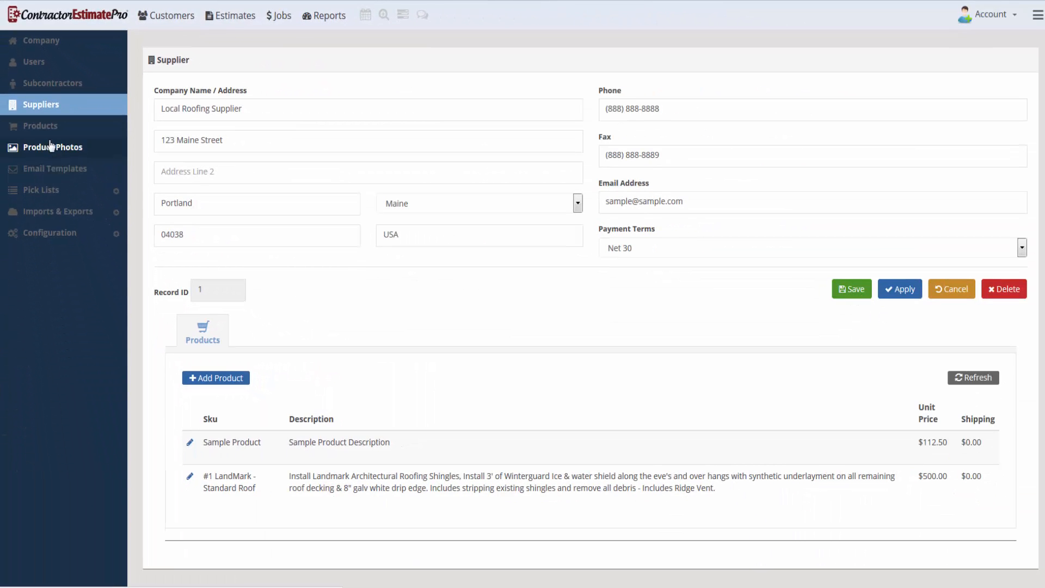
# Step: Check the Sample Product's supplier without changing it, then return to the Suppliers list
pyautogui.click(56, 191)
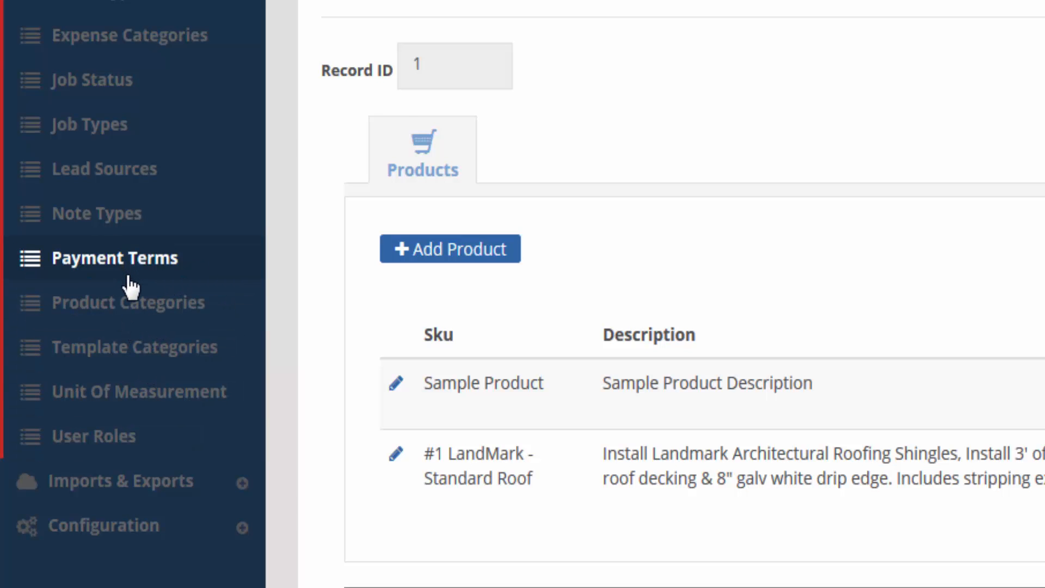
pyautogui.click(397, 385)
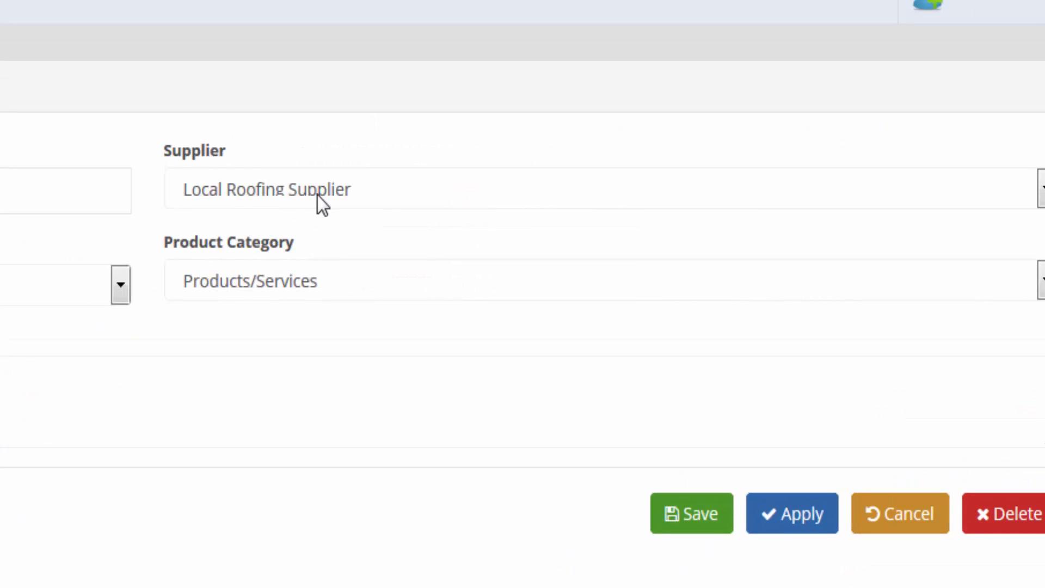
pyautogui.click(318, 193)
pyautogui.click(319, 196)
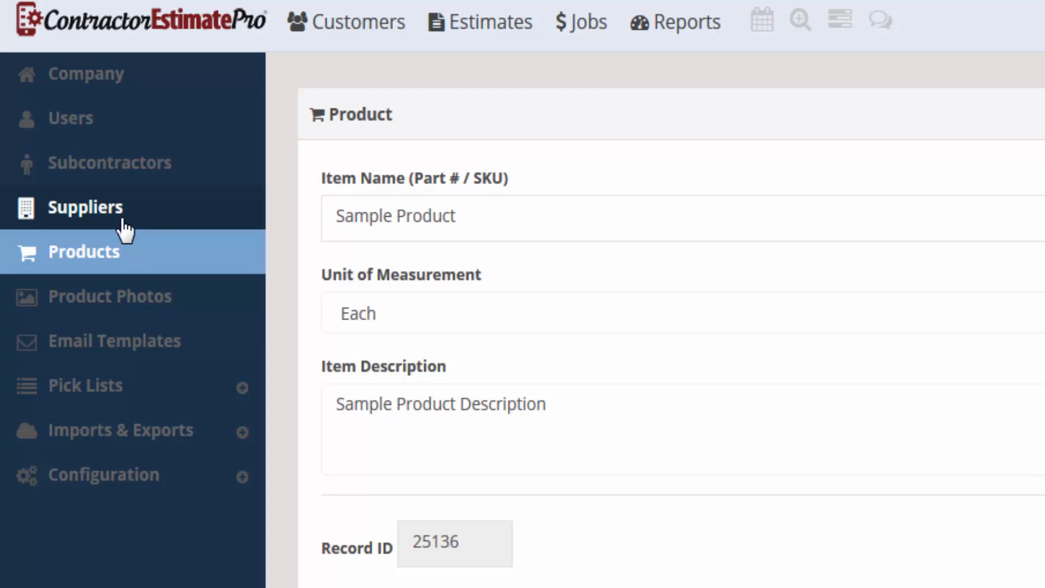
pyautogui.click(123, 222)
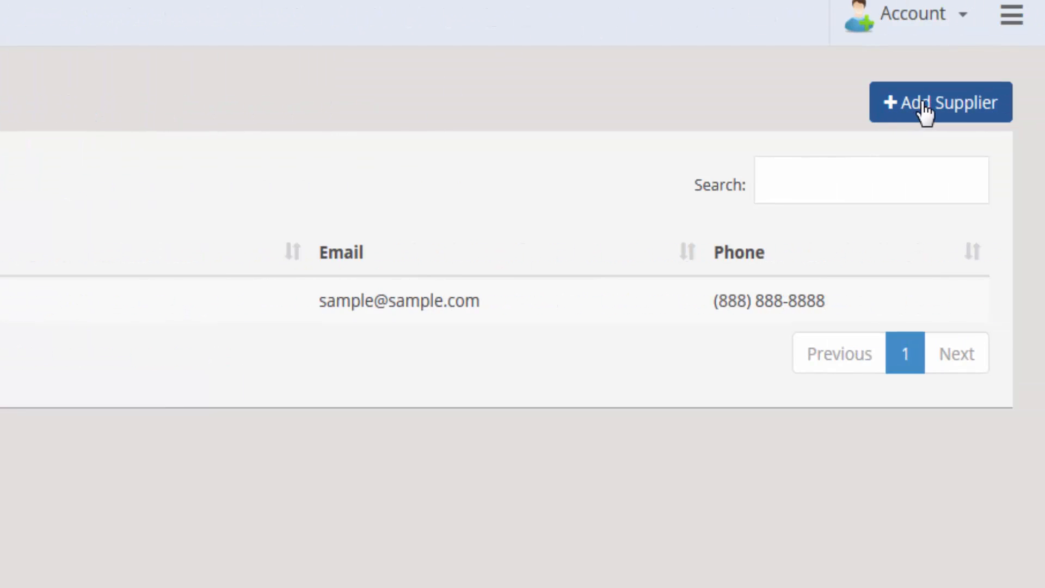
# Step: Start a new supplier named Bob Lumber, entering its street address and state Maine
pyautogui.click(924, 111)
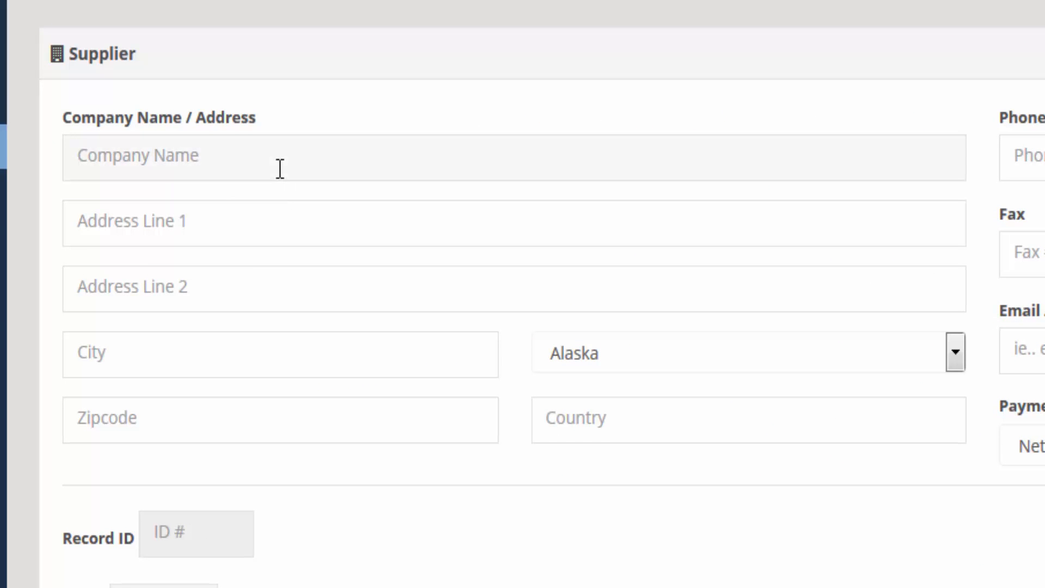
pyautogui.write('Bob Lum')
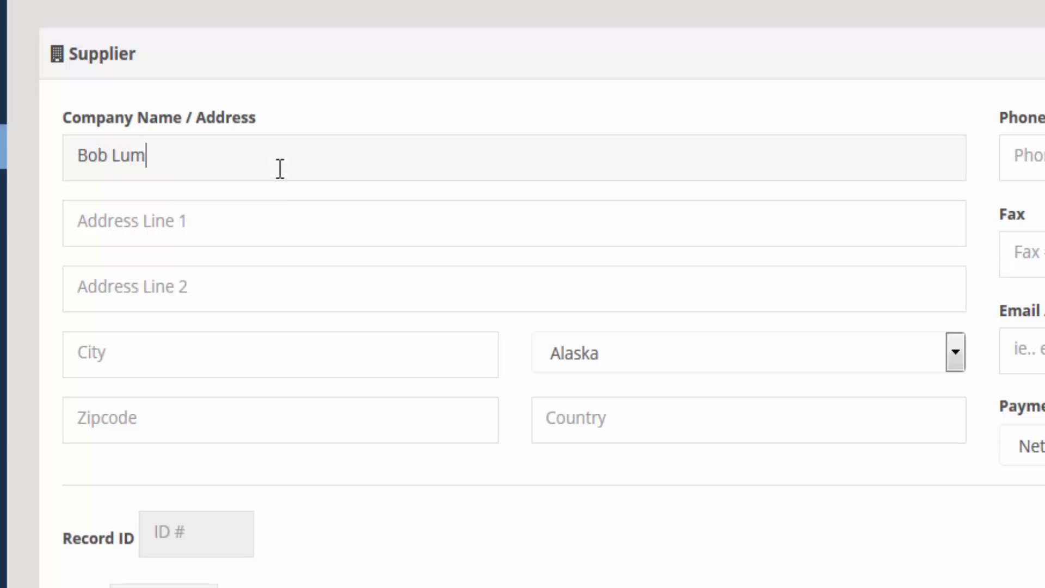
pyautogui.write('ber')
pyautogui.press('Tab')
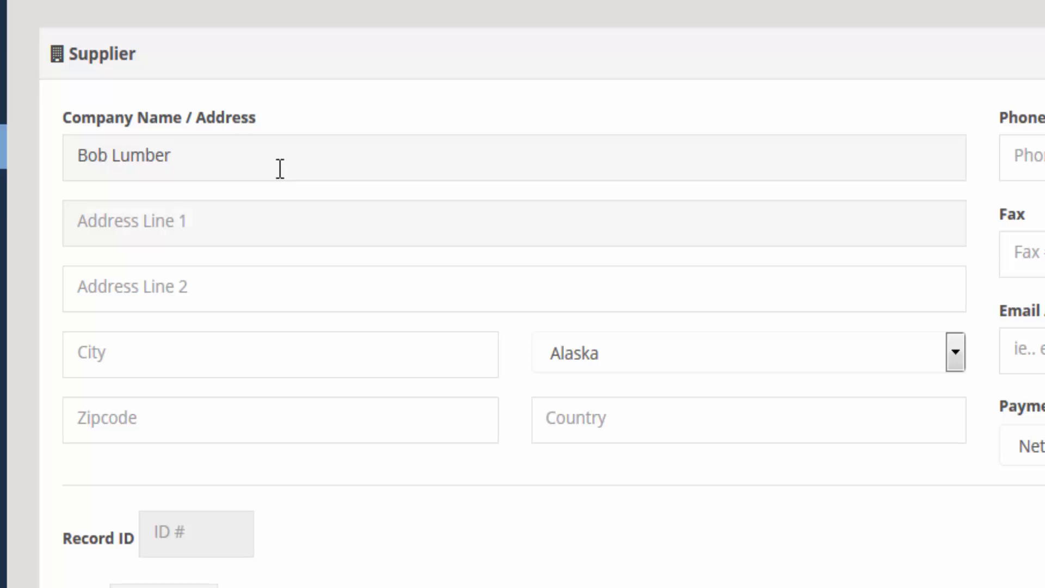
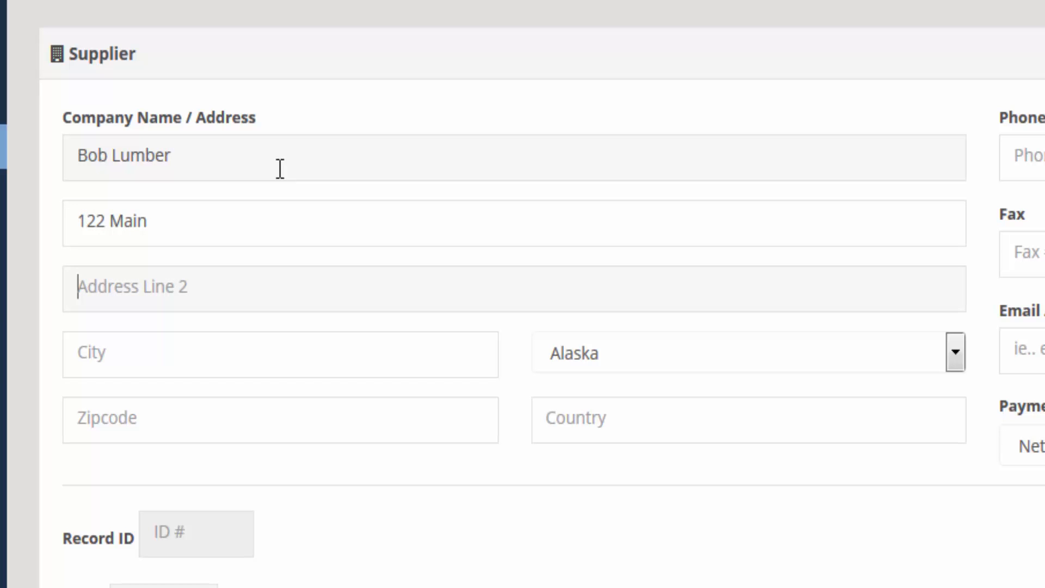
pyautogui.write('Po')
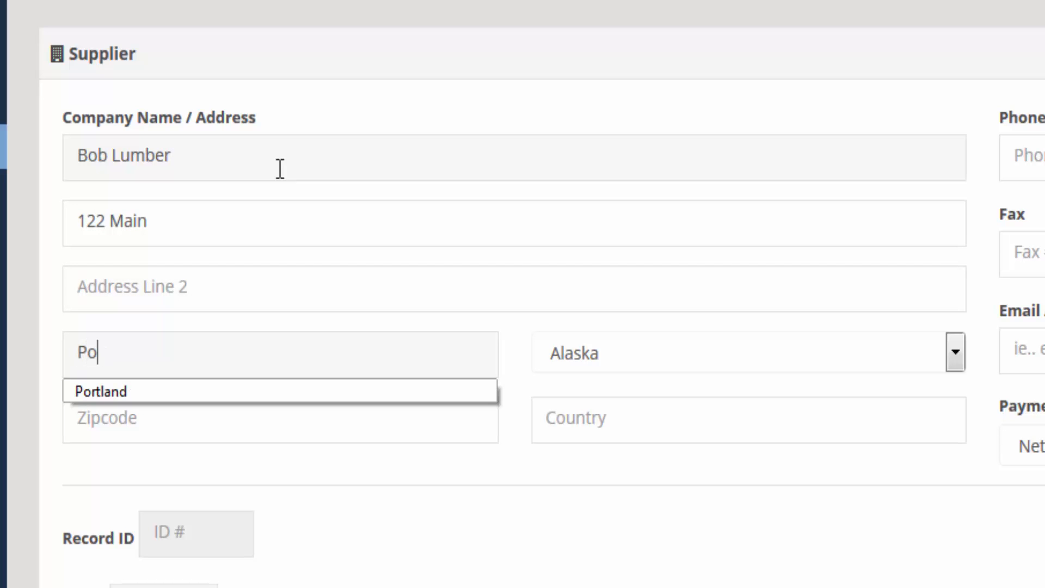
pyautogui.write('rtland')
pyautogui.press('Tab')
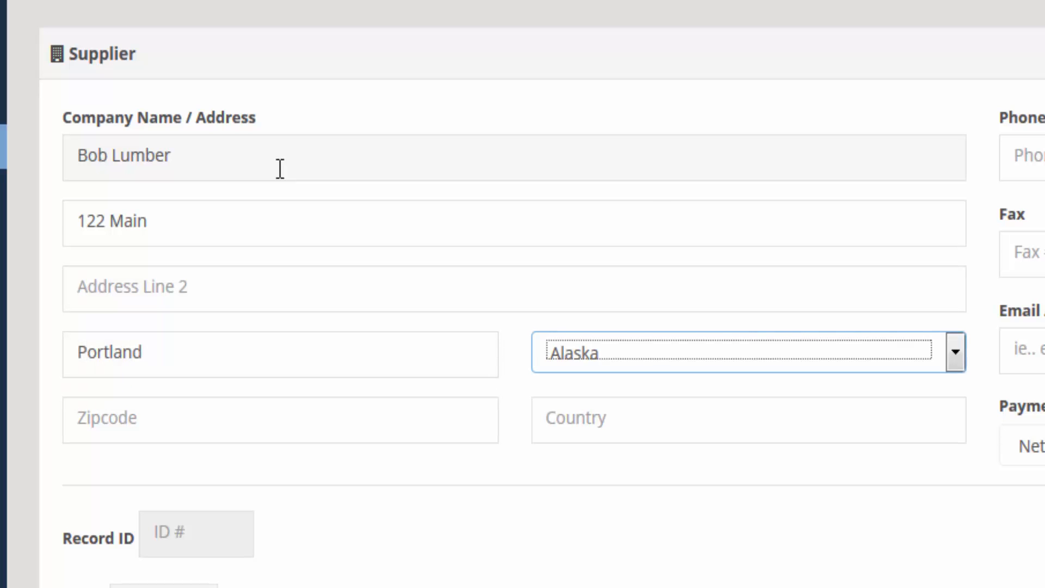
pyautogui.write('mas')
pyautogui.click(776, 361)
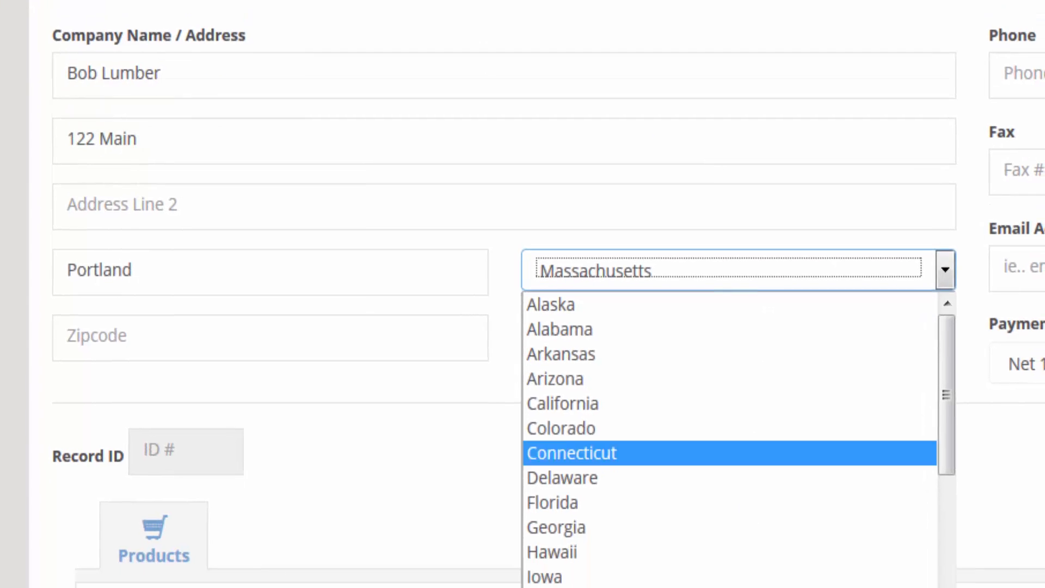
pyautogui.scroll(-2, 654, 560)
pyautogui.click(566, 424)
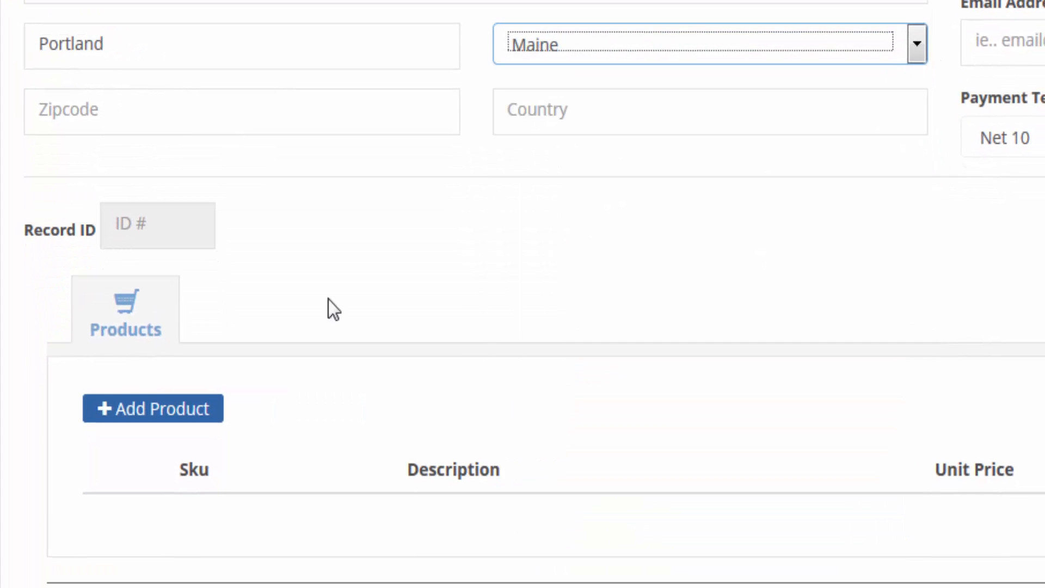
# Step: Fill in the zipcode, country USA, phone, fax and e-mail, then save the supplier
pyautogui.click(175, 107)
pyautogui.write('04')
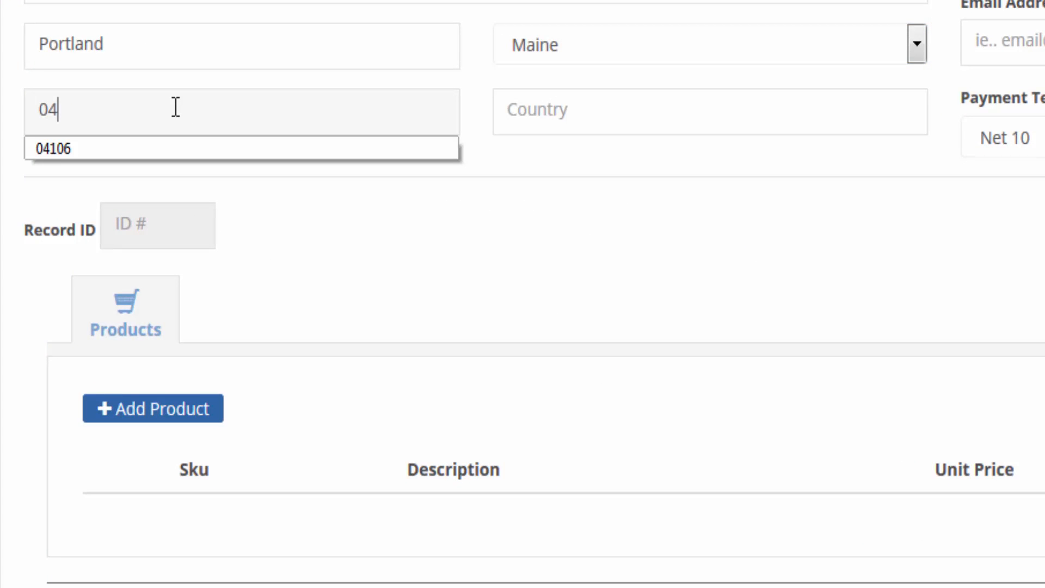
pyautogui.write('102USA')
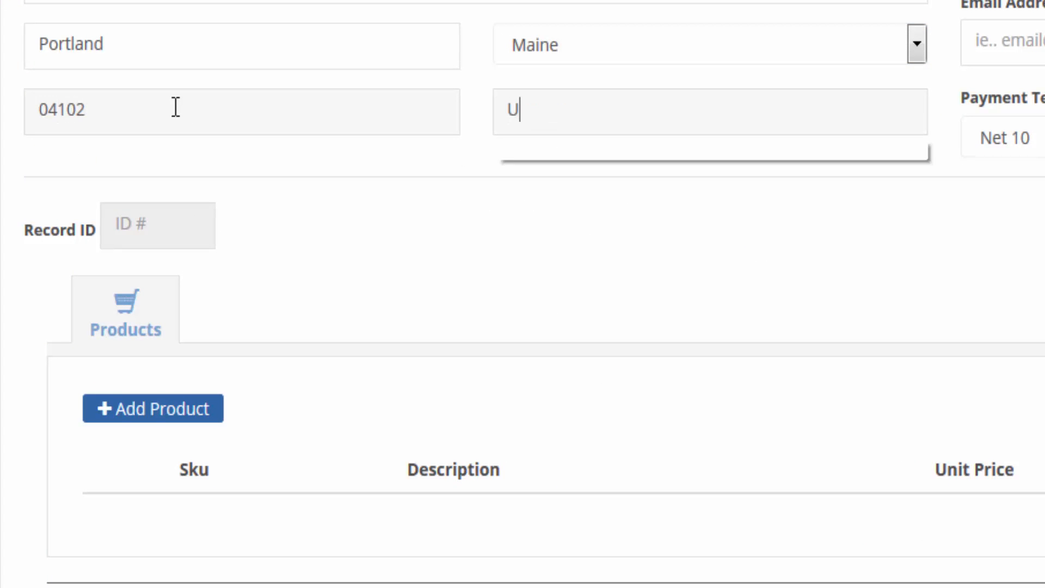
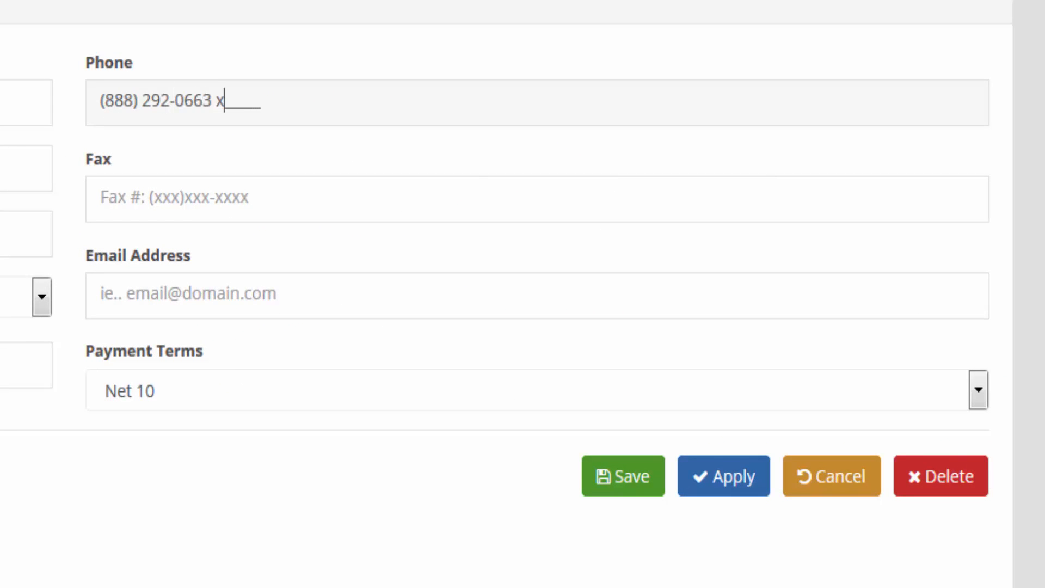
pyautogui.press('Tab')
pyautogui.write('888')
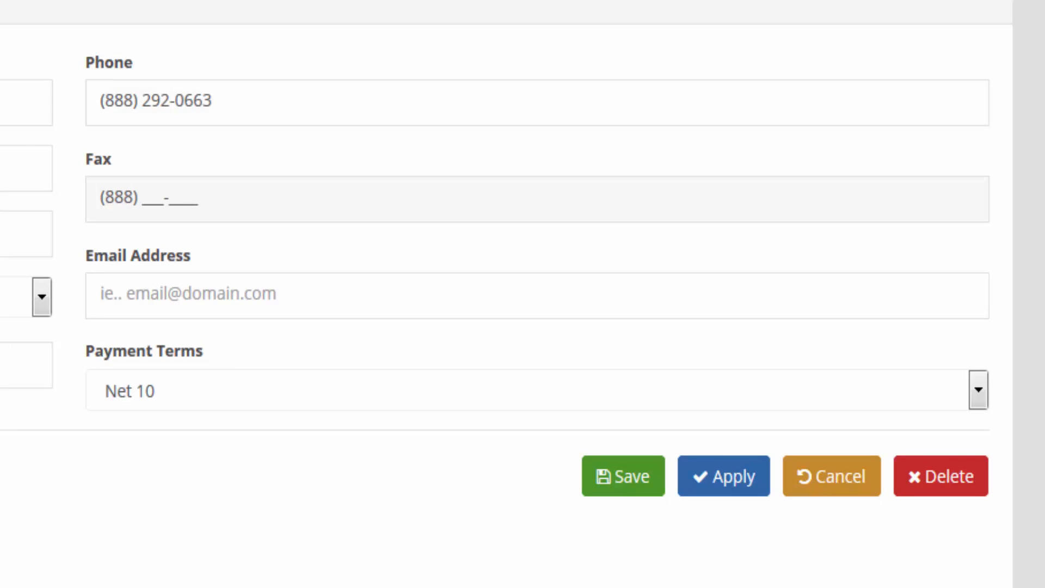
pyautogui.write('292')
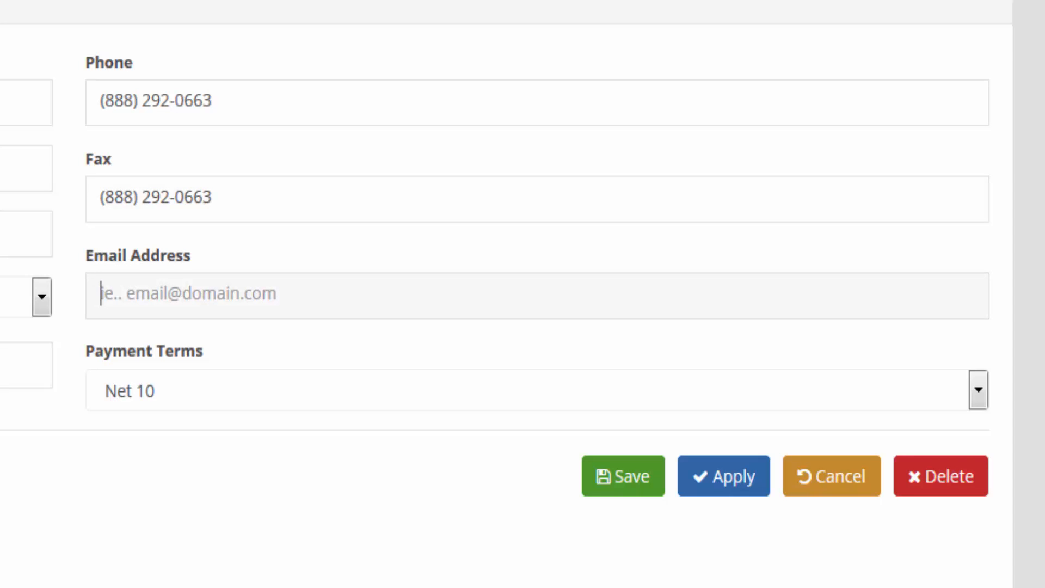
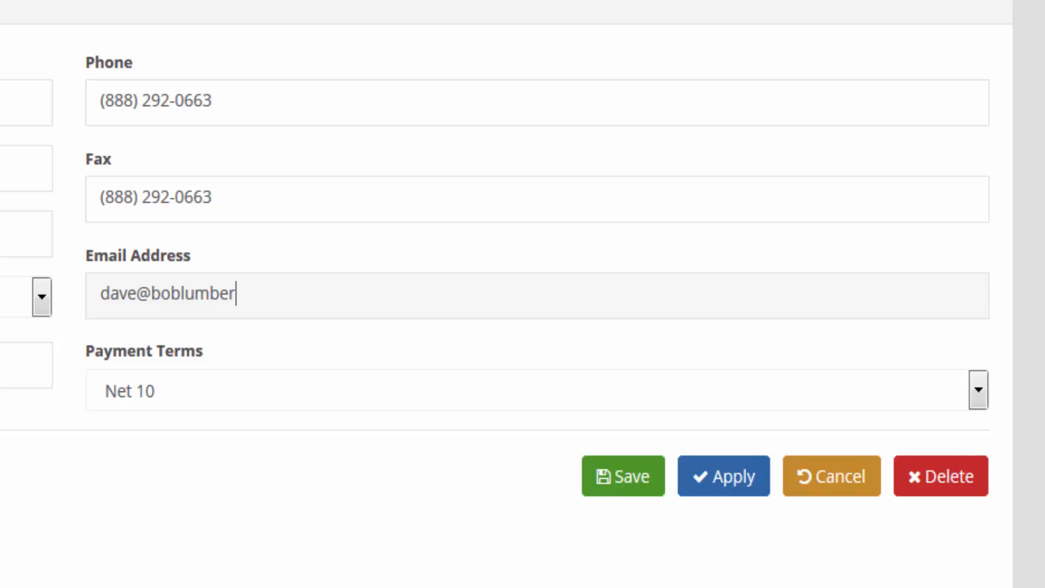
pyautogui.click(631, 485)
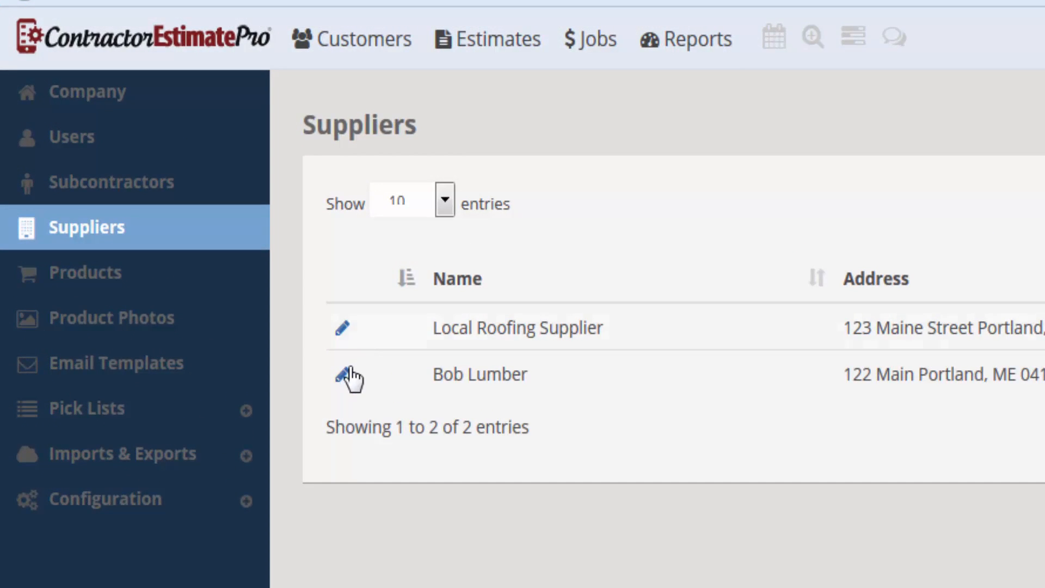
# Step: Assign Bob Lumber as the Sample Product's supplier and return to the two-entry Suppliers list
pyautogui.click(345, 378)
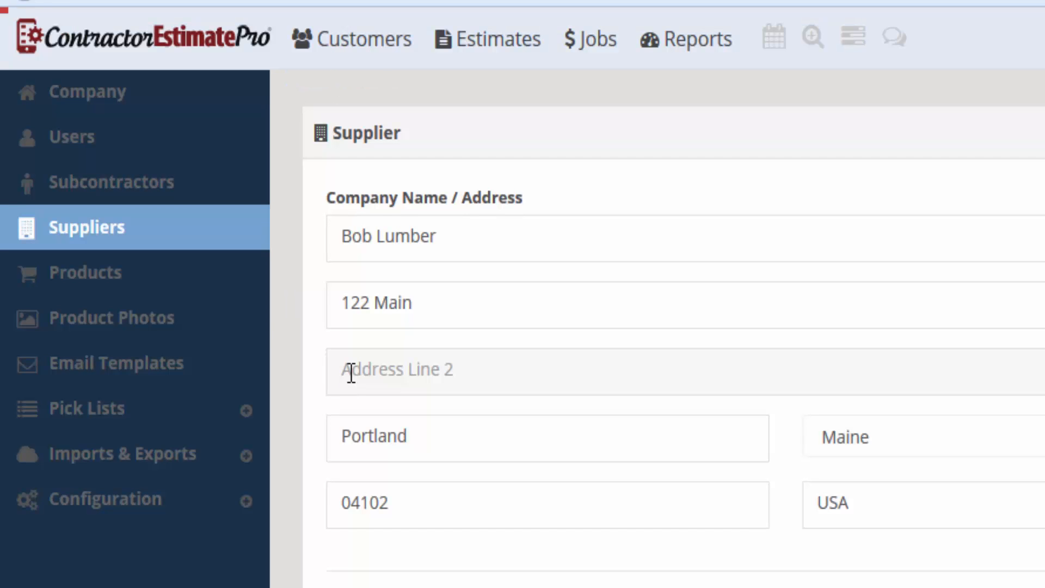
pyautogui.click(118, 283)
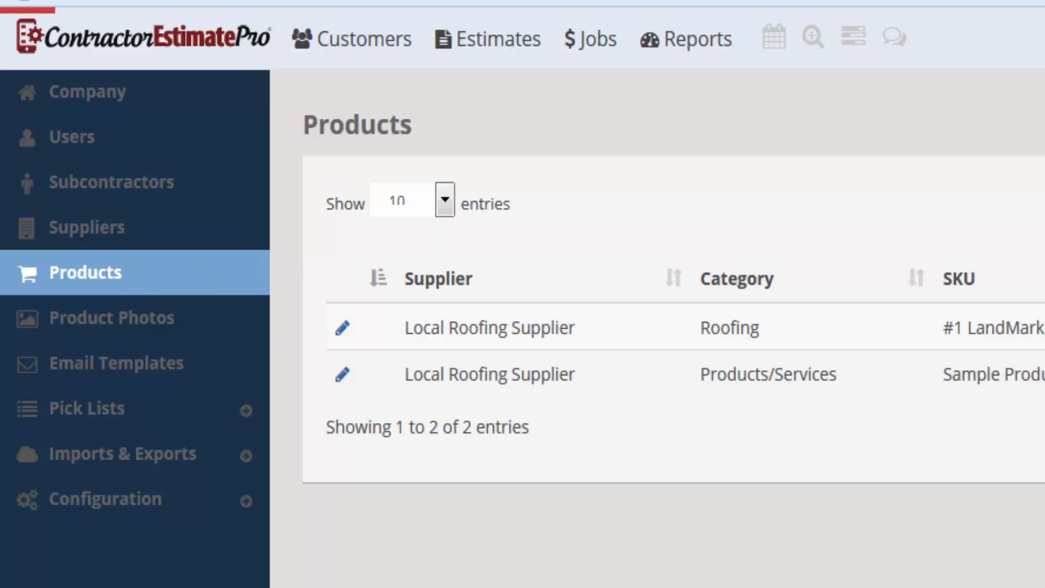
pyautogui.click(342, 379)
pyautogui.click(724, 204)
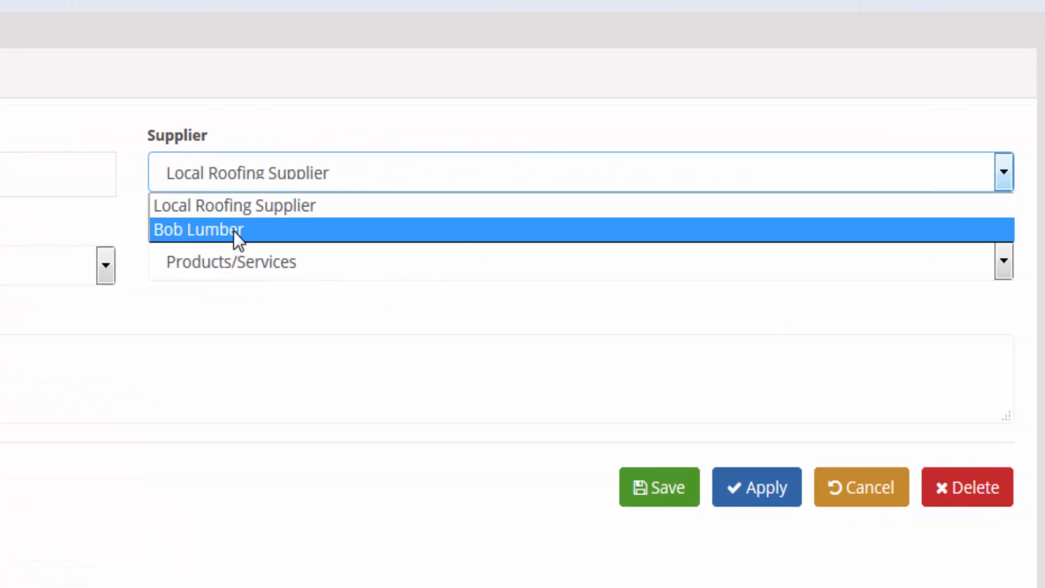
pyautogui.click(645, 254)
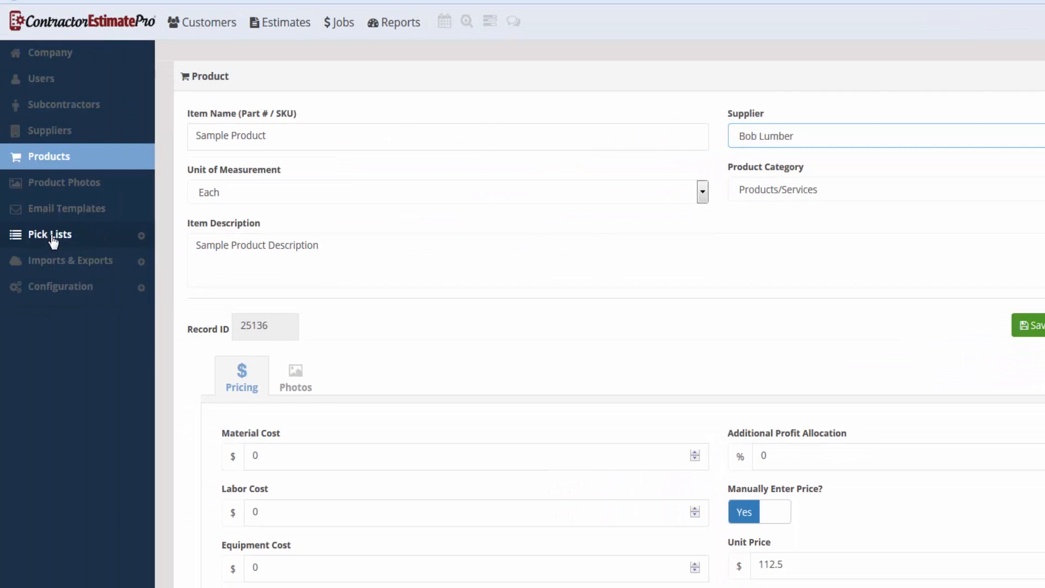
pyautogui.click(53, 236)
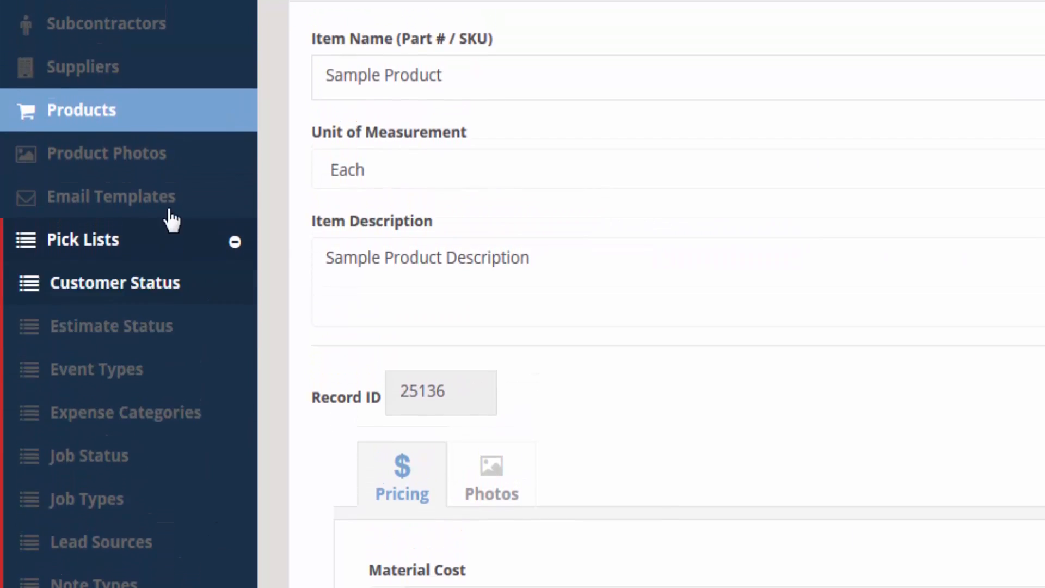
pyautogui.click(94, 172)
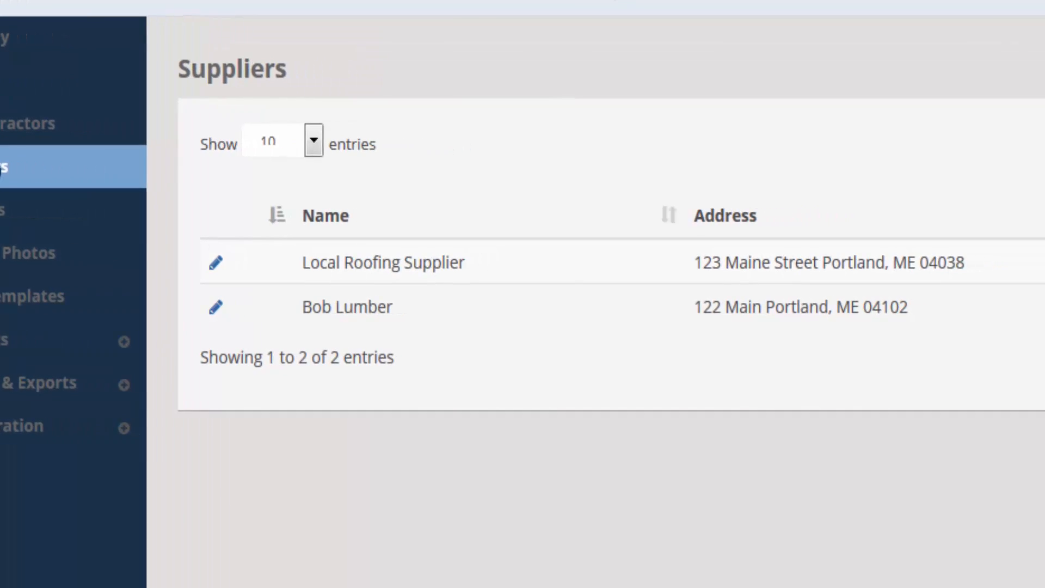